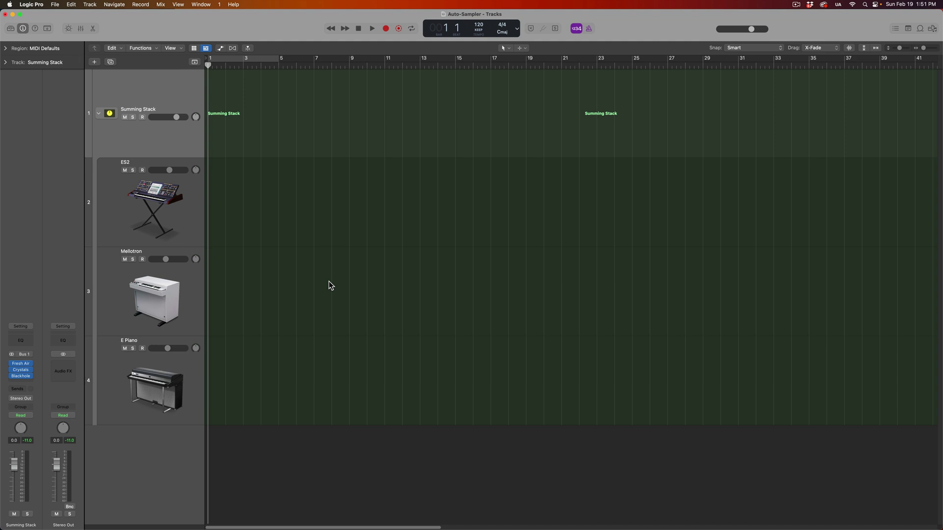
Step: Select the ES2, Mellotron and E Piano tracks together
key(Down)
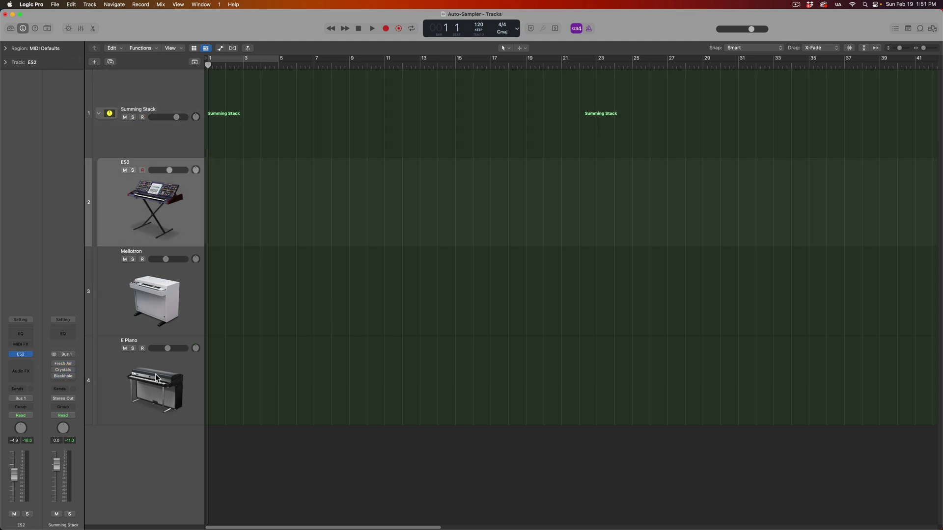
click(155, 373)
key(Up)
key(Up)
key(Down)
key(Down)
key(Up)
key(Up)
key(Down)
key(Down)
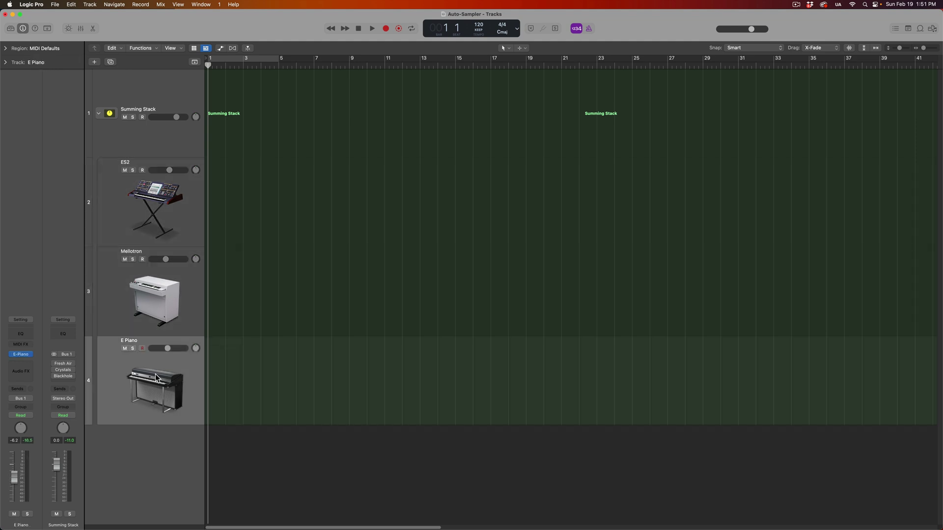
key(Up)
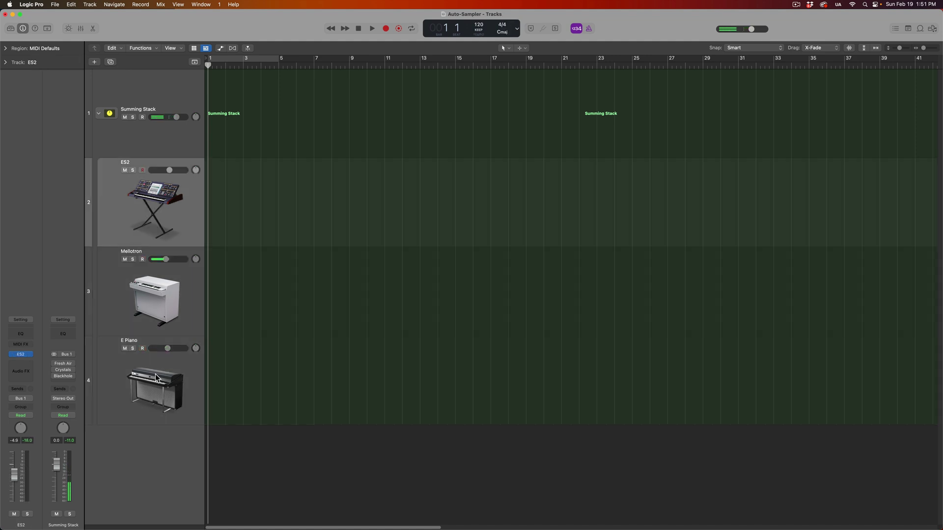
key(Up)
key(Up)
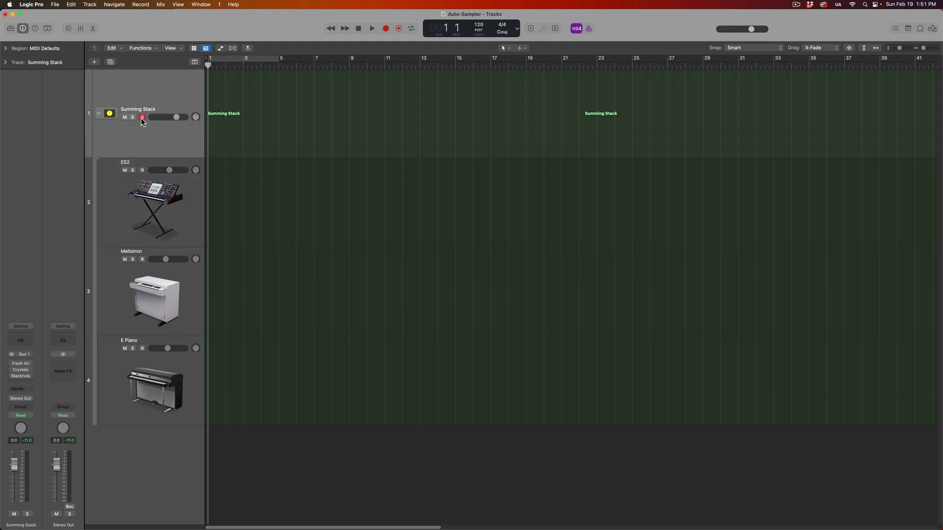
click(145, 214)
shift+click(137, 397)
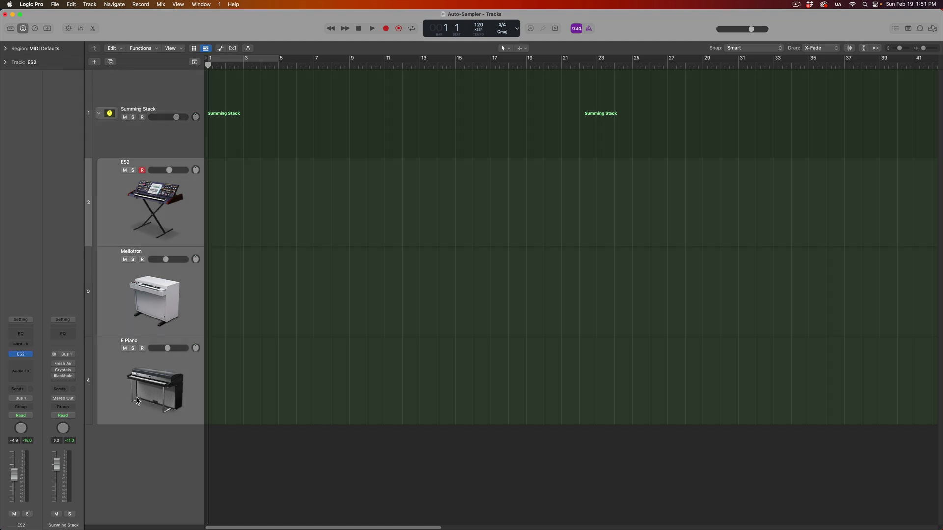
Step: Combine the selected tracks into a Summing Stack and select the stack track
click(93, 5)
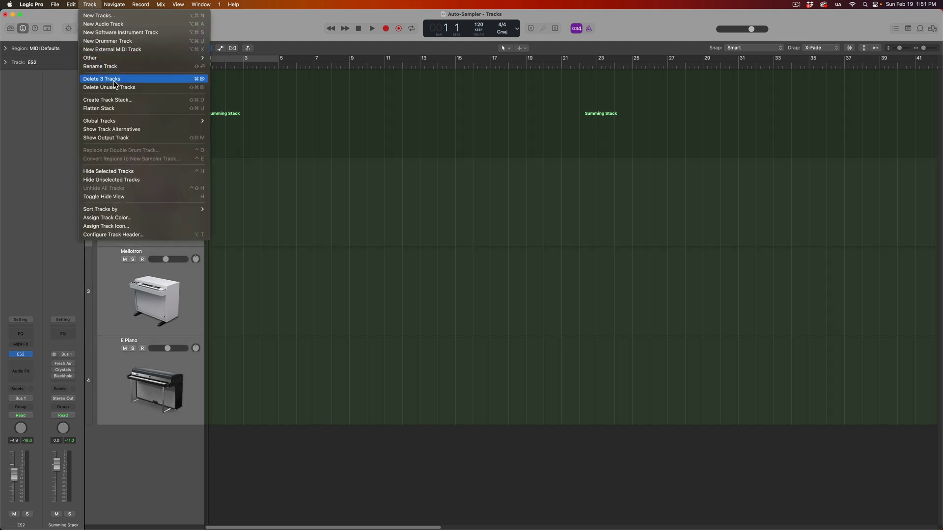
click(112, 100)
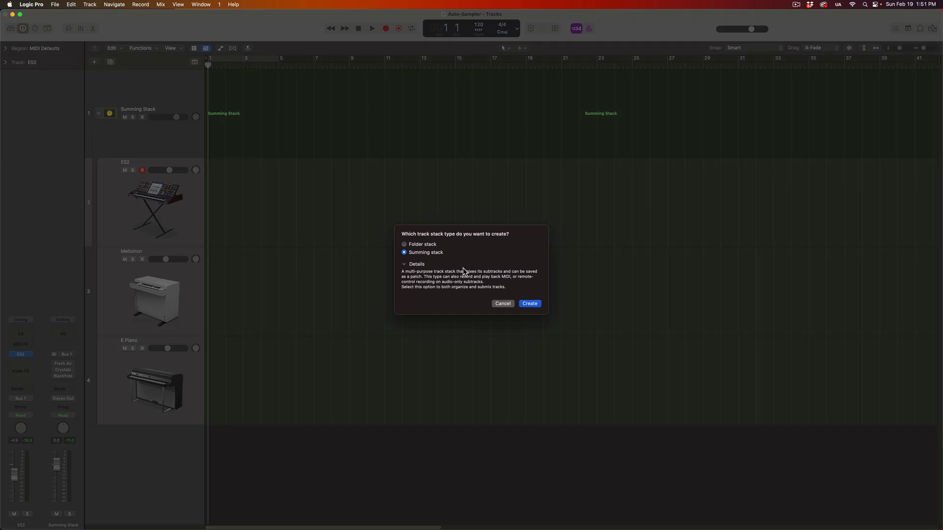
click(502, 305)
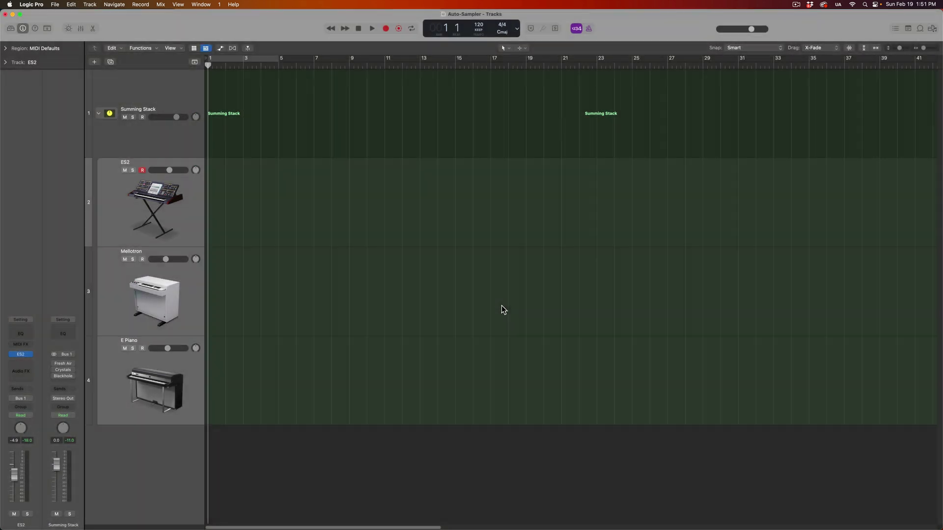
click(171, 93)
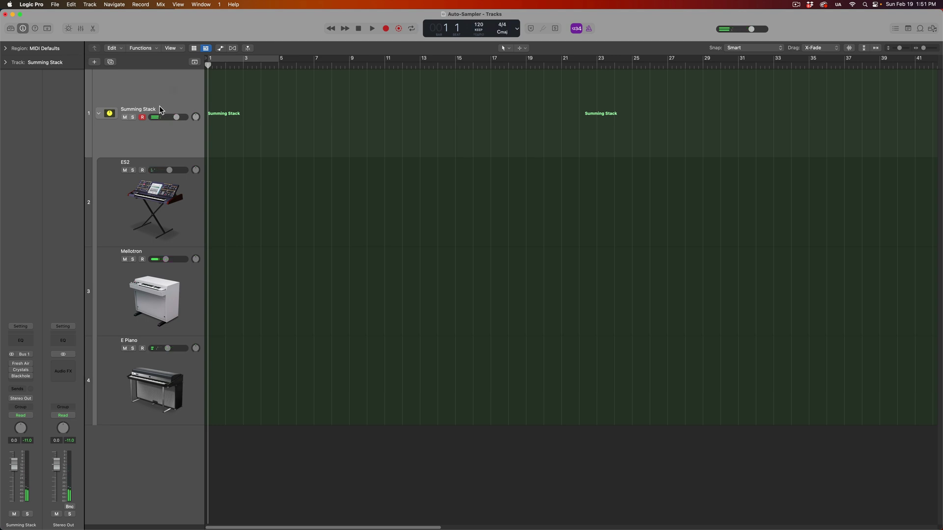
Step: Open the Fresh Air, Crystals and Blackhole plug-in windows and arrange them beside each other
click(21, 365)
drag(478, 112, 768, 100)
mouse_move(11, 372)
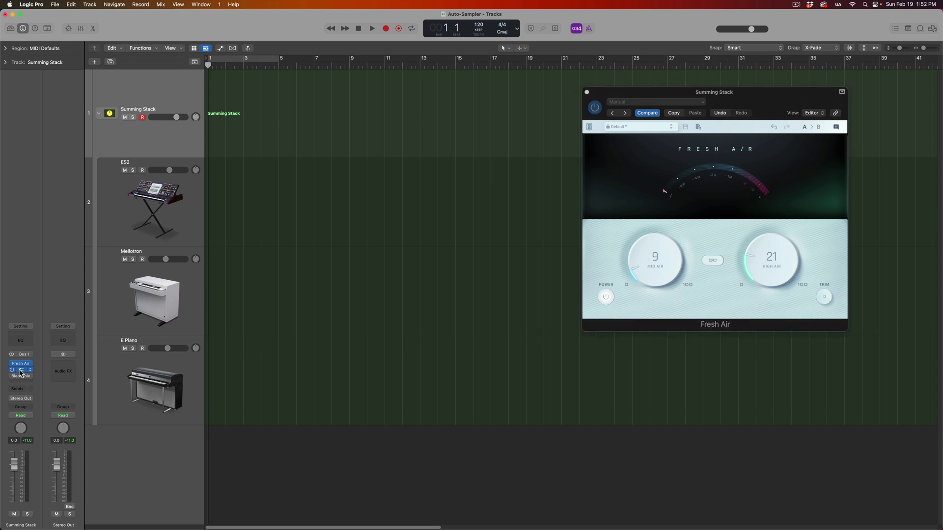
click(21, 371)
drag(495, 116, 716, 251)
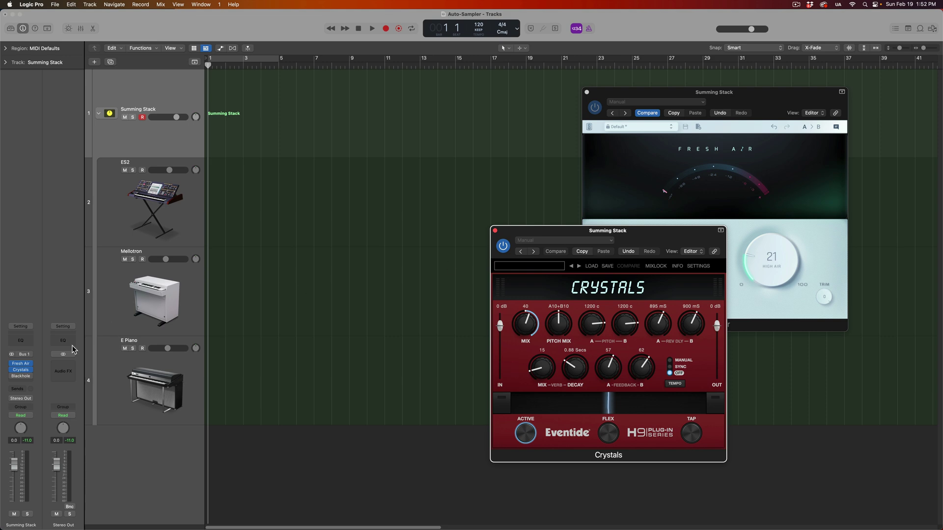
mouse_move(12, 377)
click(18, 376)
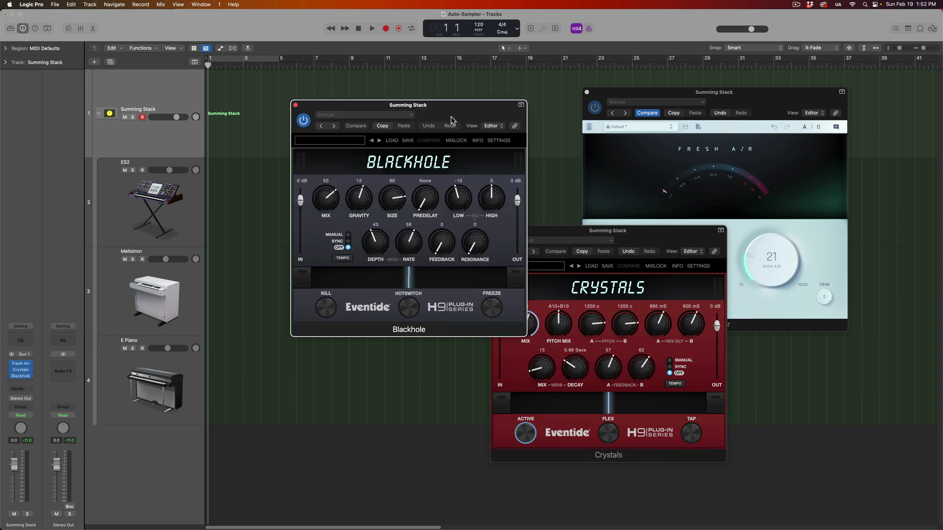
drag(454, 117, 398, 243)
click(411, 206)
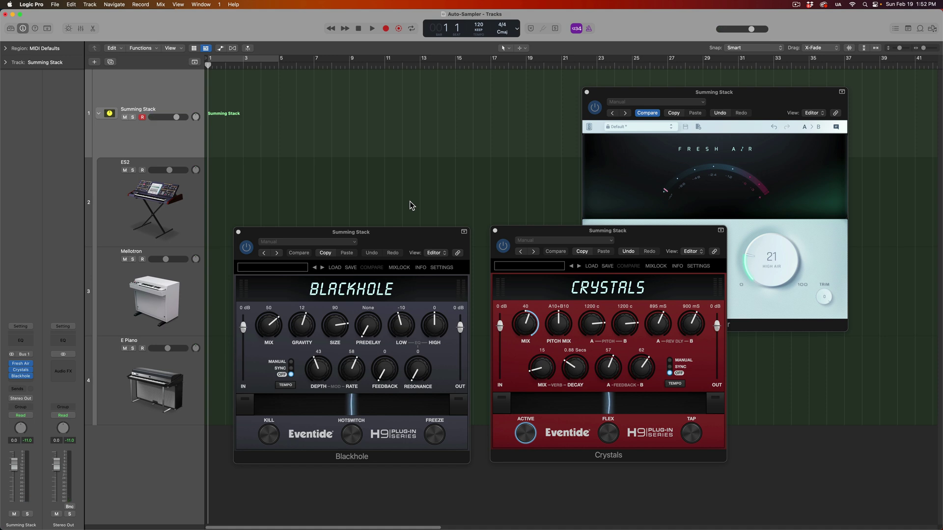
Step: Step the track selection through the stack, ending back on the Summing Stack
key(Down)
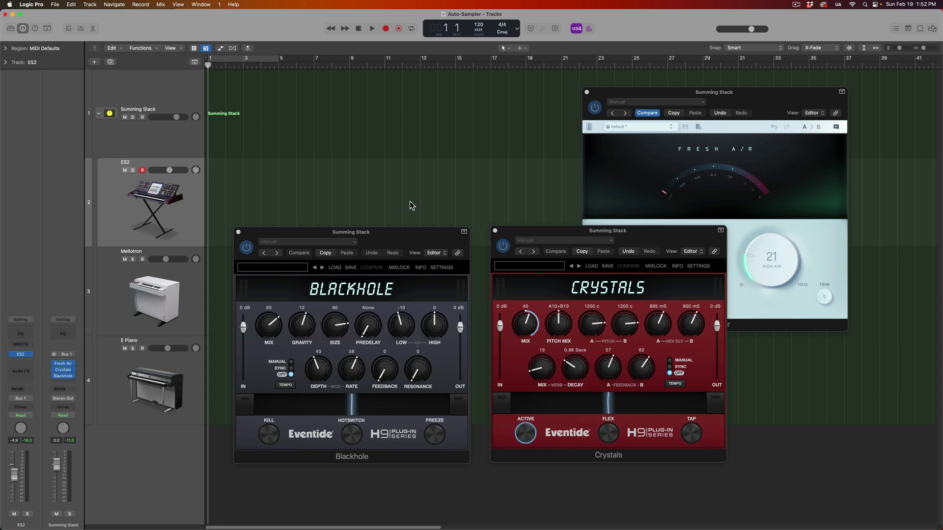
key(Up)
key(Down)
key(Down)
key(Down)
key(Up)
key(Up)
key(Up)
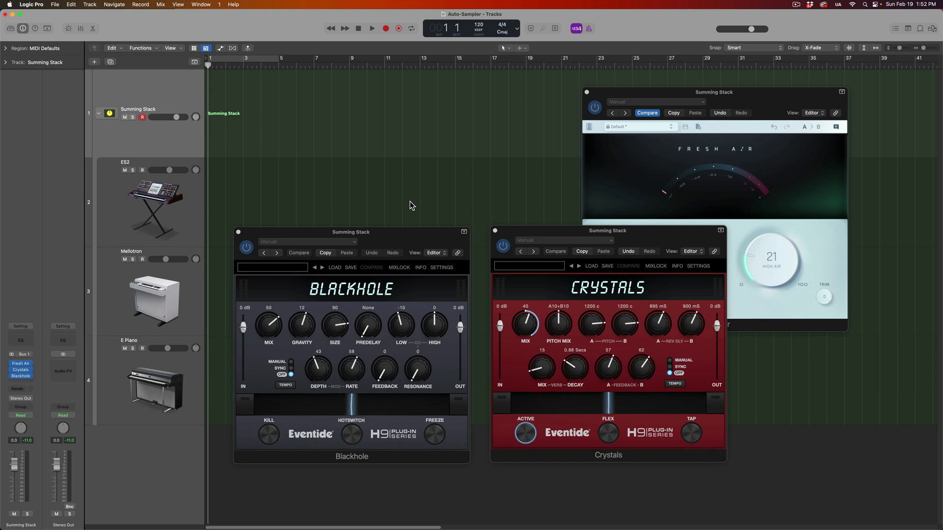
Step: Close the Blackhole, Crystals and Fresh Air windows, disarm the Summing Stack and select ES2
click(238, 233)
click(495, 231)
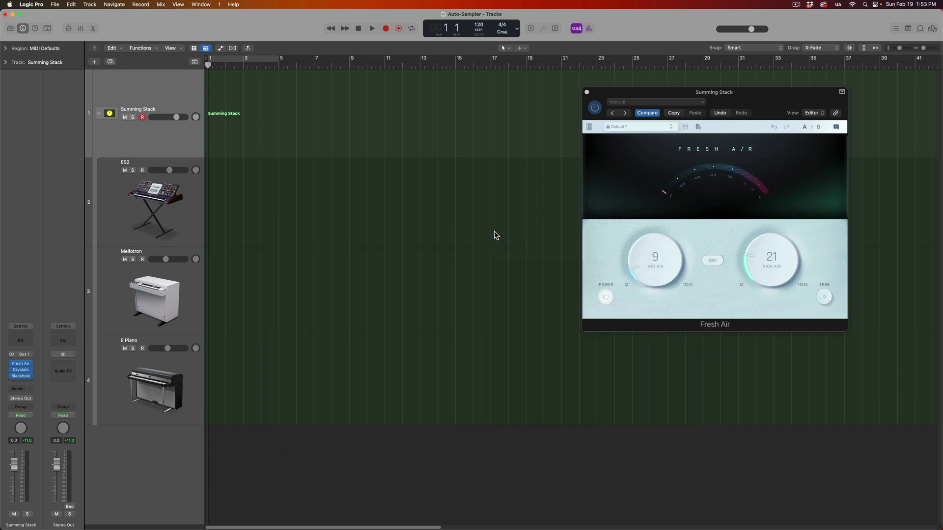
click(587, 92)
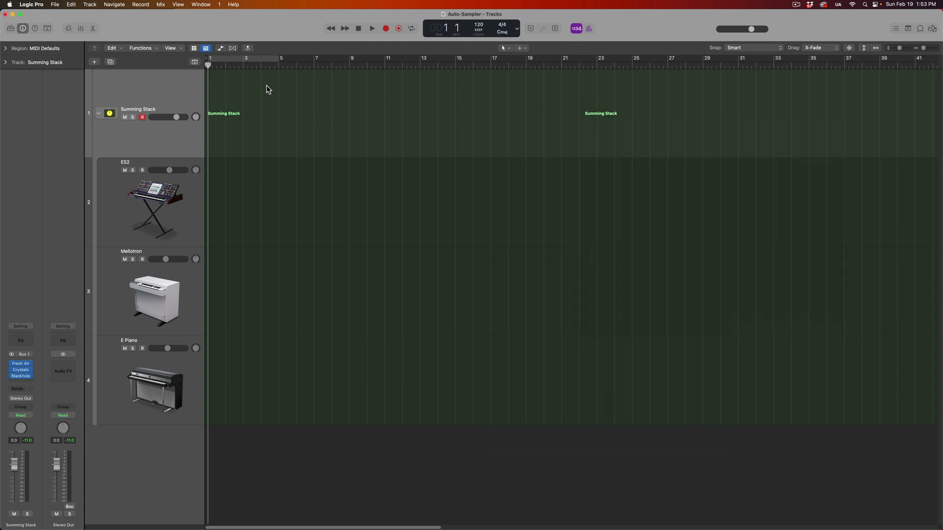
click(142, 117)
click(126, 175)
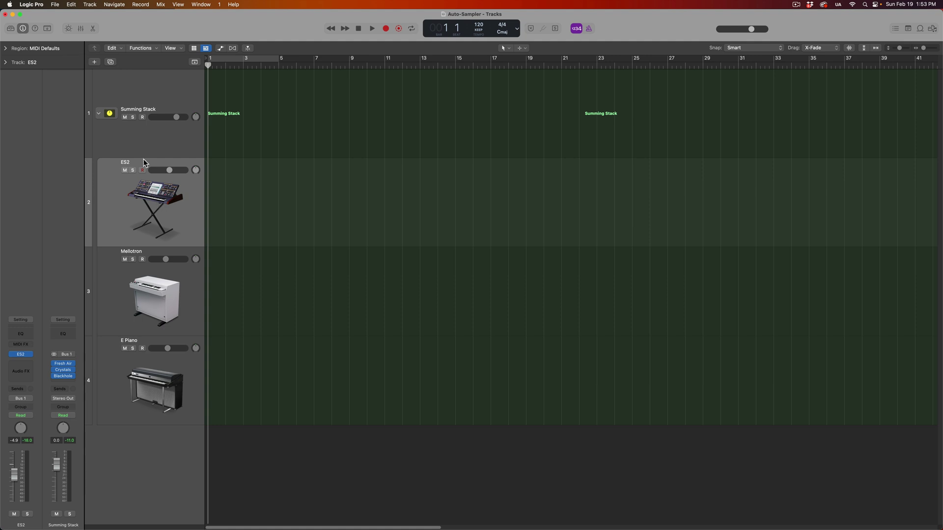
Step: Insert a stereo Auto Sampler (Utility) below Blackhole on the Summing Stack and move its window left
click(143, 95)
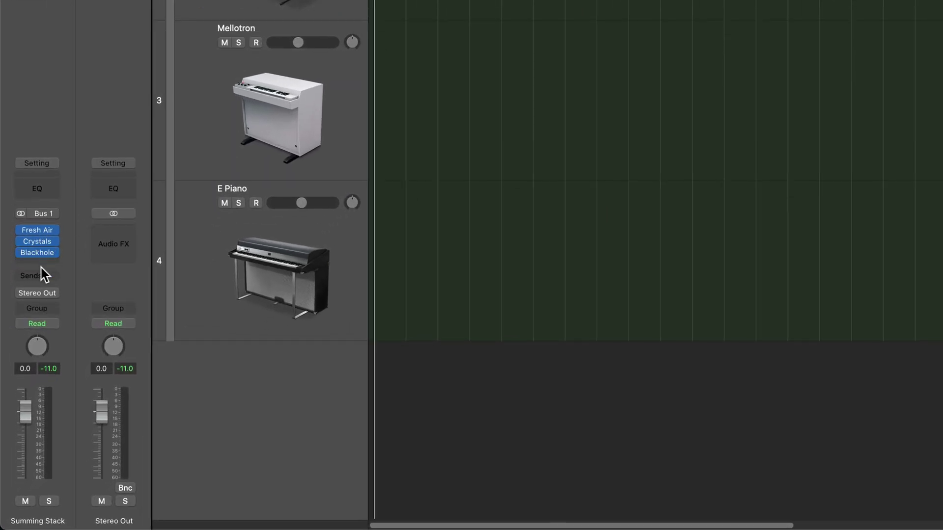
click(42, 261)
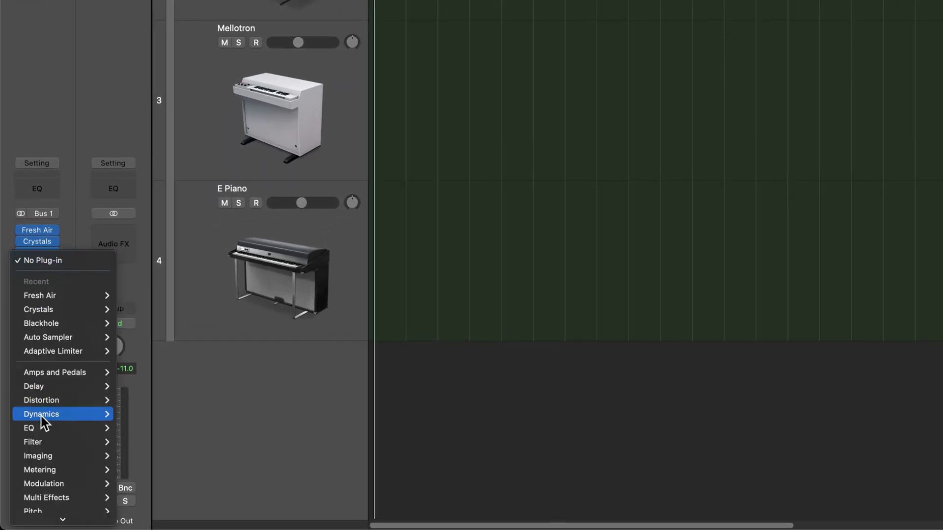
mouse_move(40, 497)
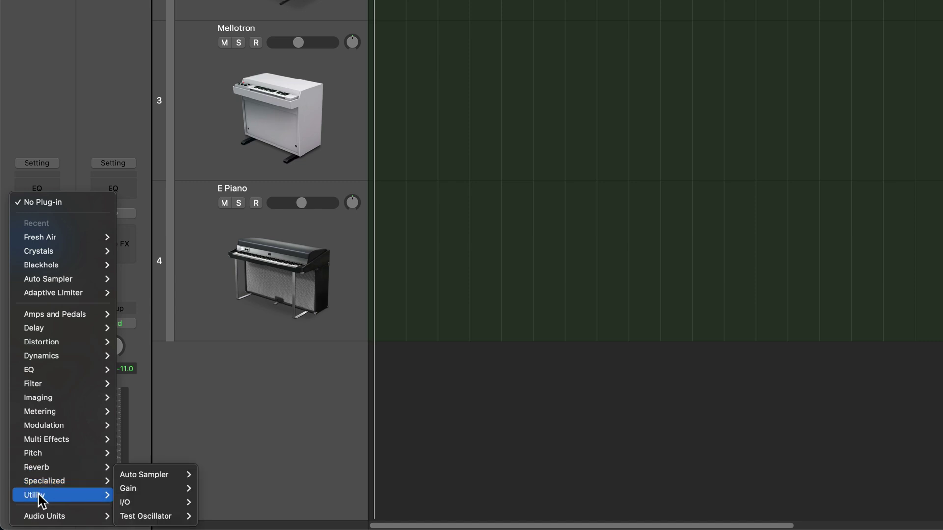
mouse_move(170, 476)
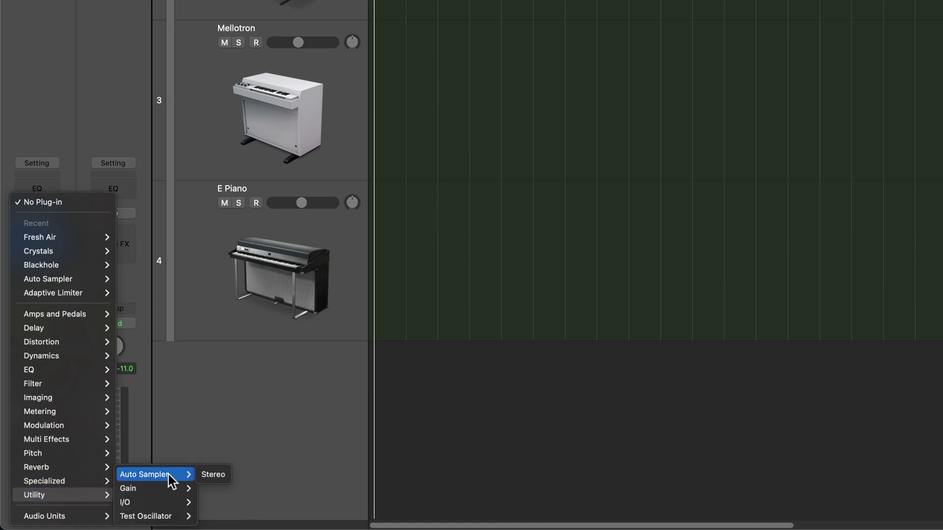
click(207, 475)
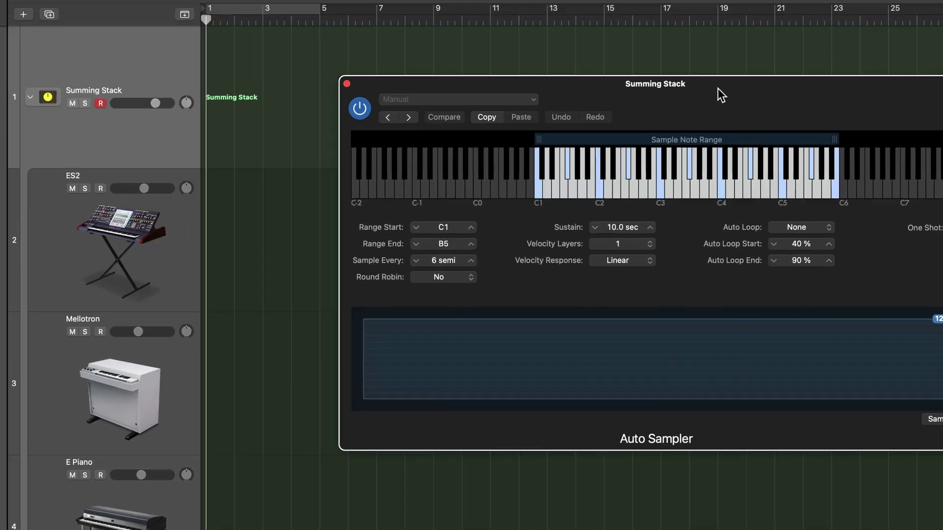
drag(718, 87, 623, 99)
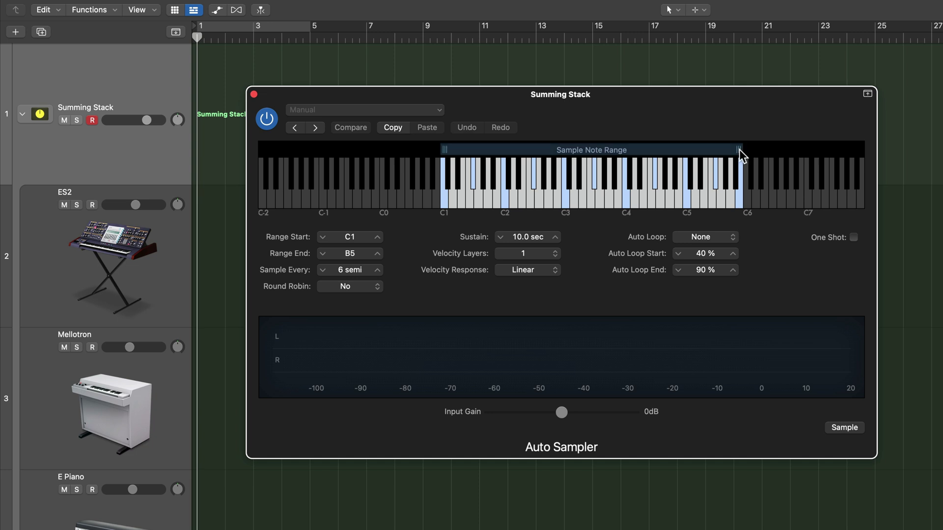
Step: Extend the Auto Sampler's Range End from B5 to C6
drag(749, 150, 759, 150)
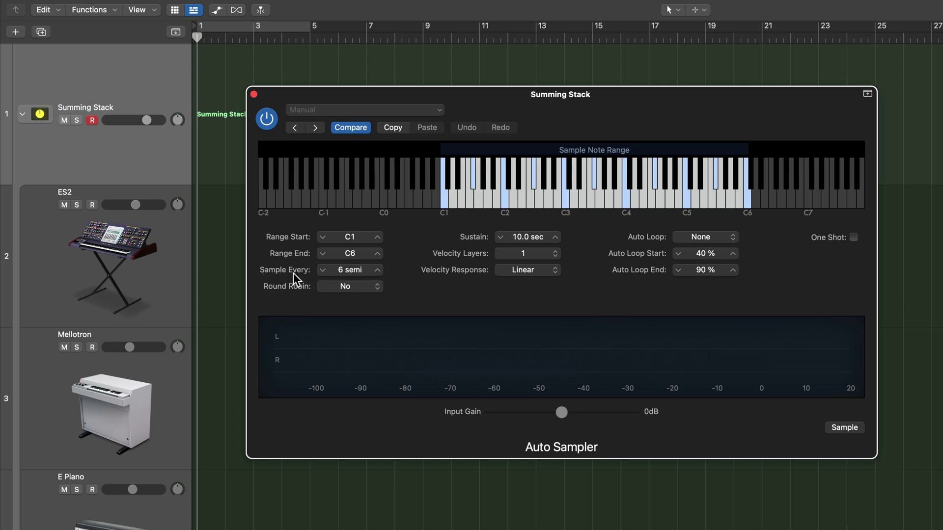
Step: Lower Sample Every from 6 semi to 3 semi, keeping 10.0 sec sustain and one velocity layer
click(322, 270)
click(322, 270)
click(322, 270)
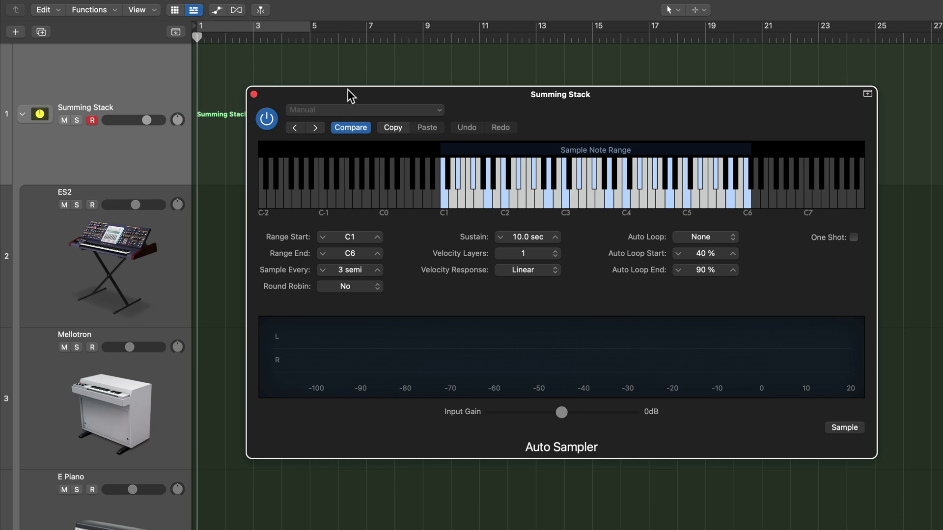
mouse_move(578, 310)
mouse_move(459, 261)
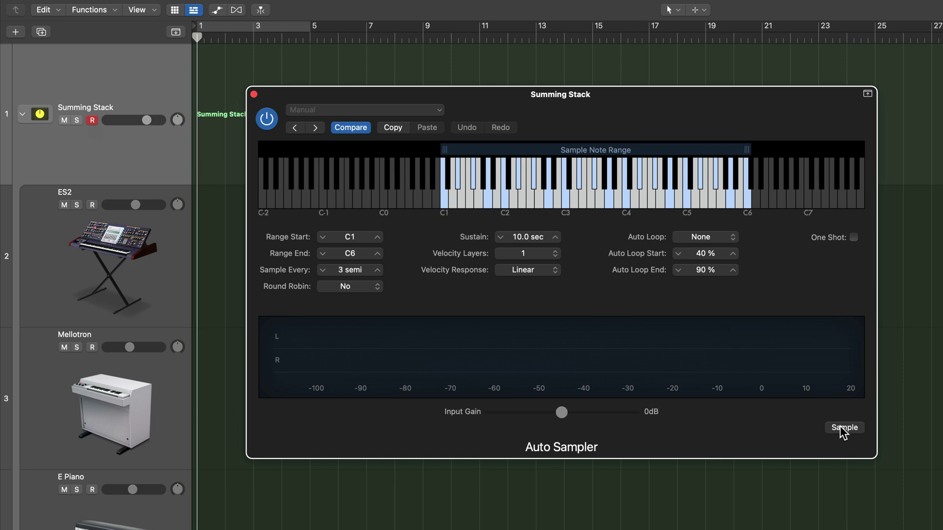
Step: Start the Auto Sampler run and edit the instrument name, Crystal Choir, in its save settings
click(840, 426)
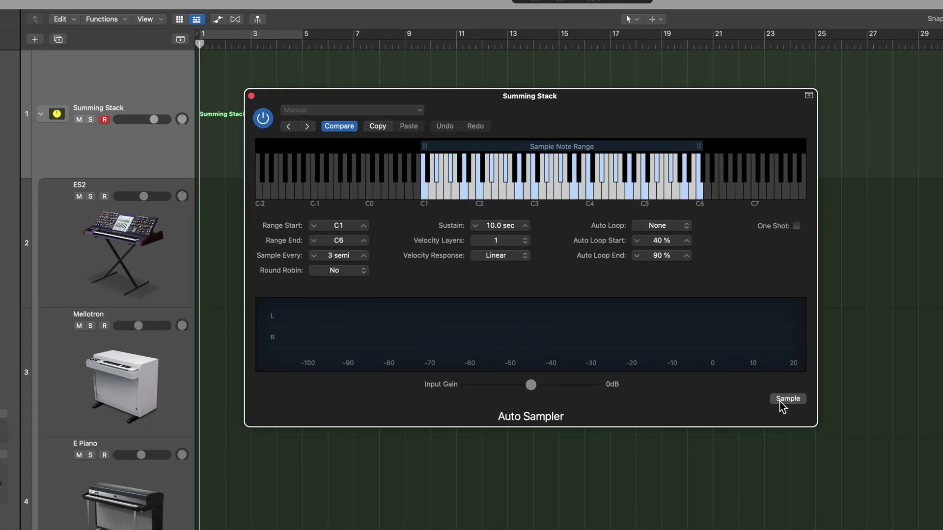
click(781, 400)
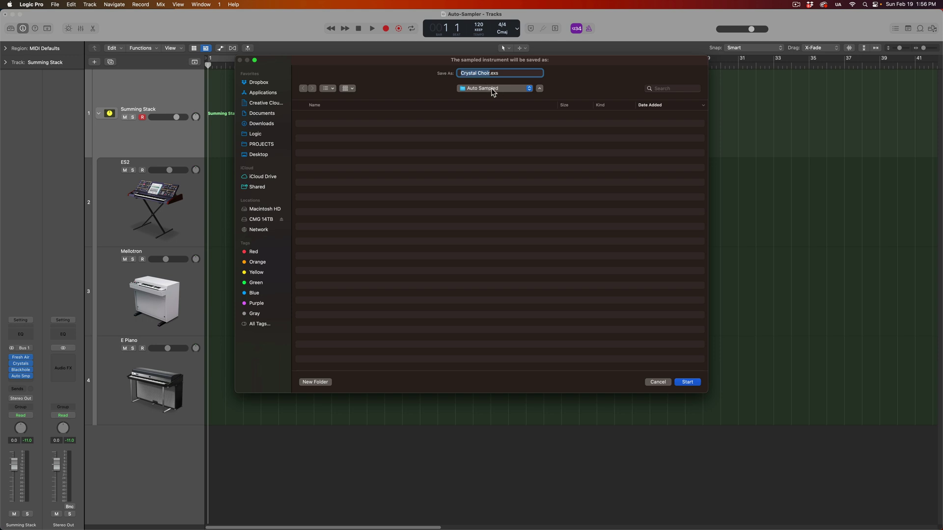
drag(500, 75, 490, 74)
click(506, 73)
Step: Begin auto-sampling the stack into the Crystal Choir instrument in Auto Sampled
click(688, 382)
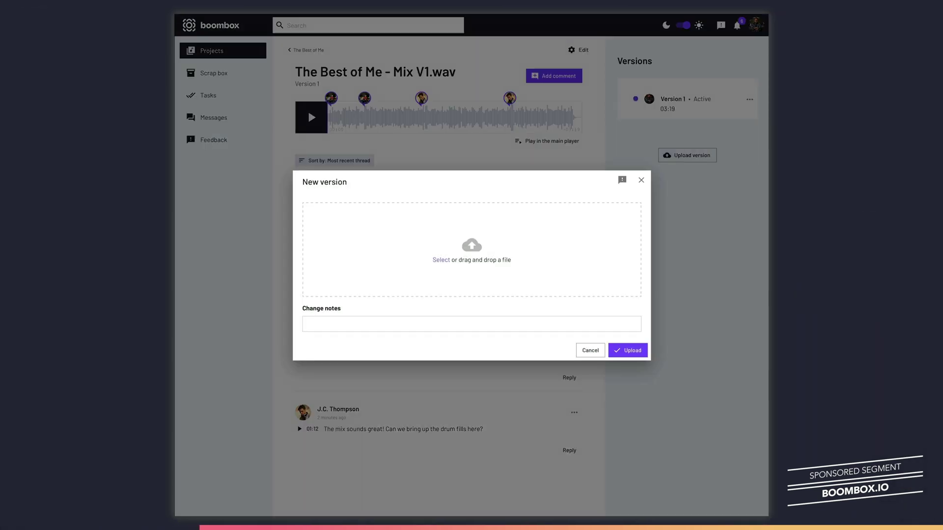
Step: Upload the V2 mix as a new version and set a collaborator's access to Viewer
drag(711, 202, 480, 274)
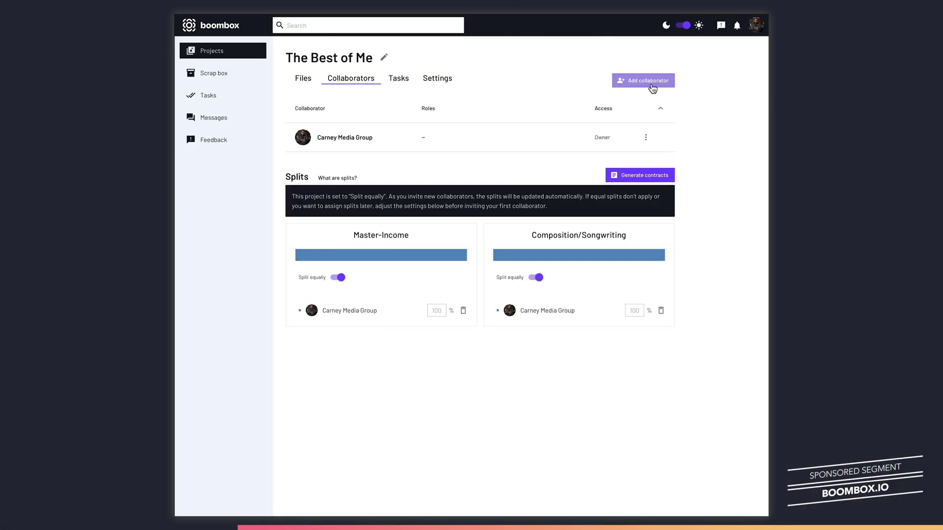
click(650, 83)
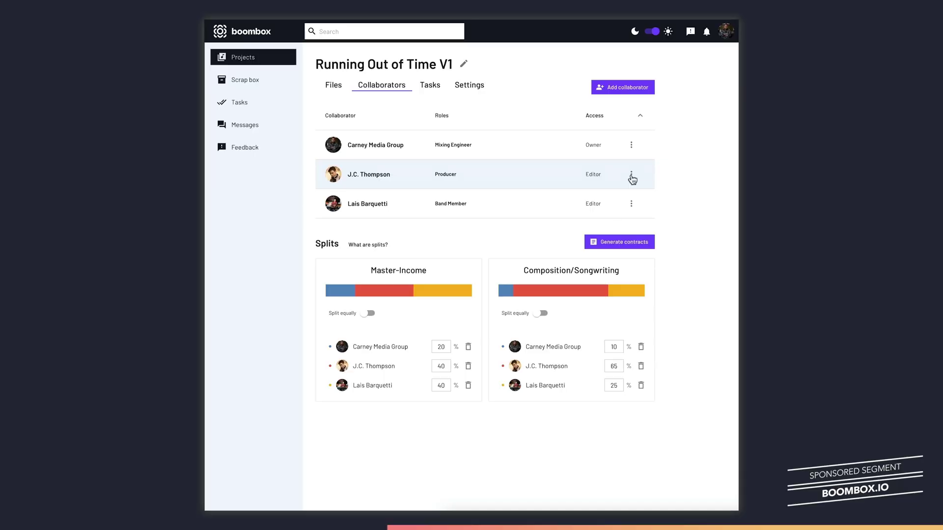
click(631, 175)
click(638, 193)
click(438, 273)
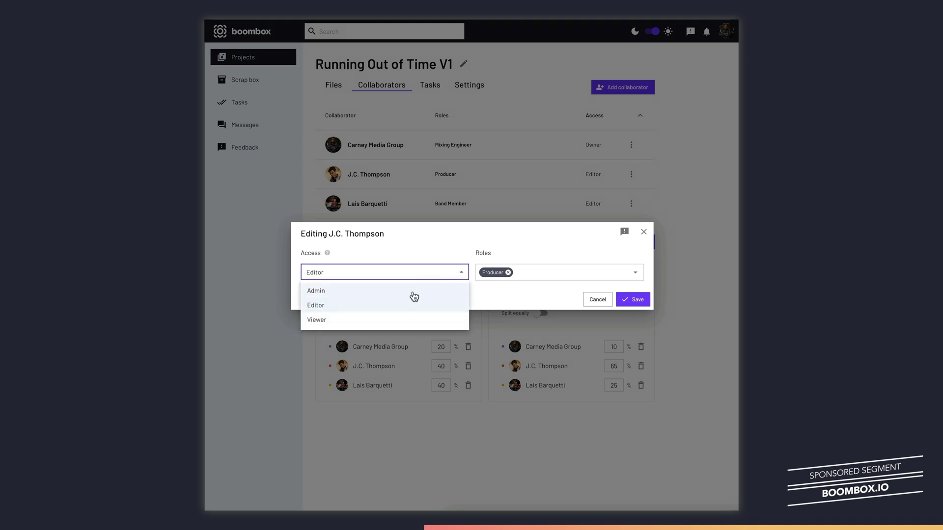
click(317, 320)
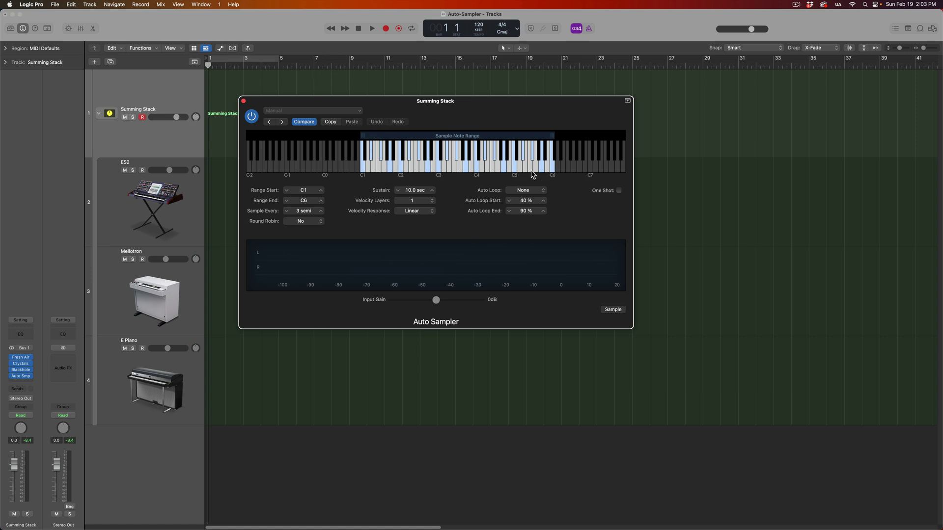
Step: Close the Auto Sampler, then disarm, collapse and mute the Summing Stack
click(243, 101)
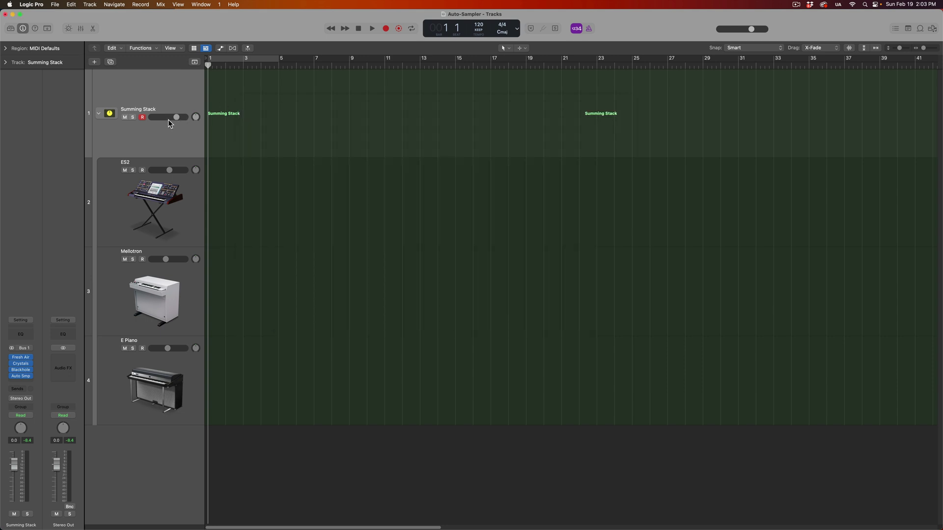
click(143, 116)
click(98, 113)
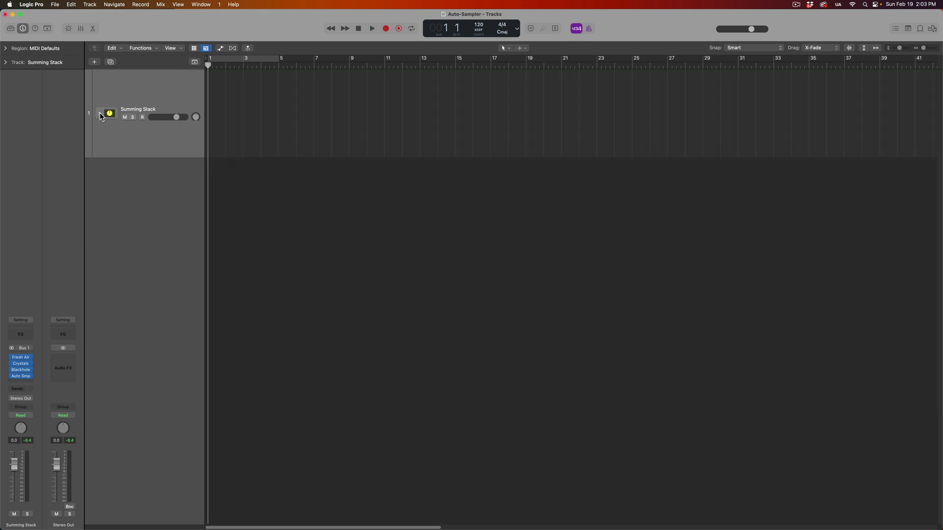
click(125, 117)
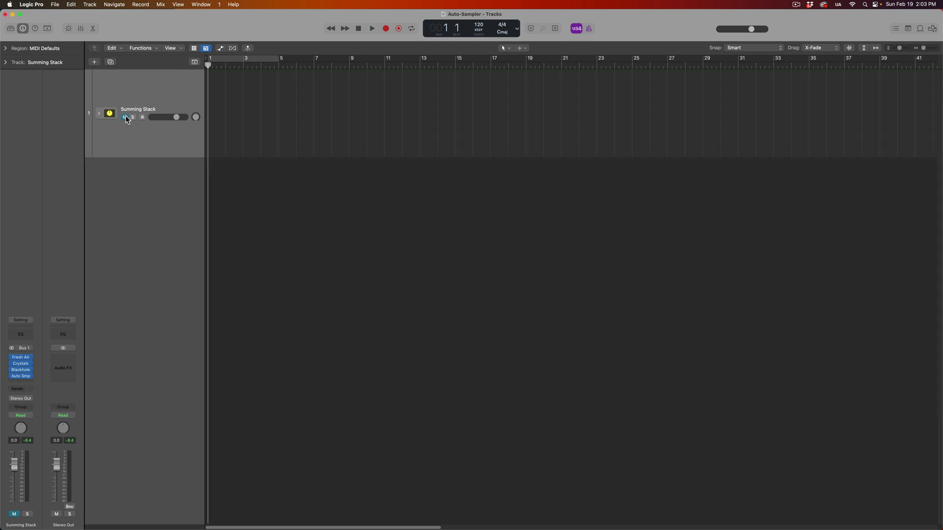
Step: Create software instrument track Inst 4 with a stereo Sampler (Multi-Sample) loaded
double_click(137, 239)
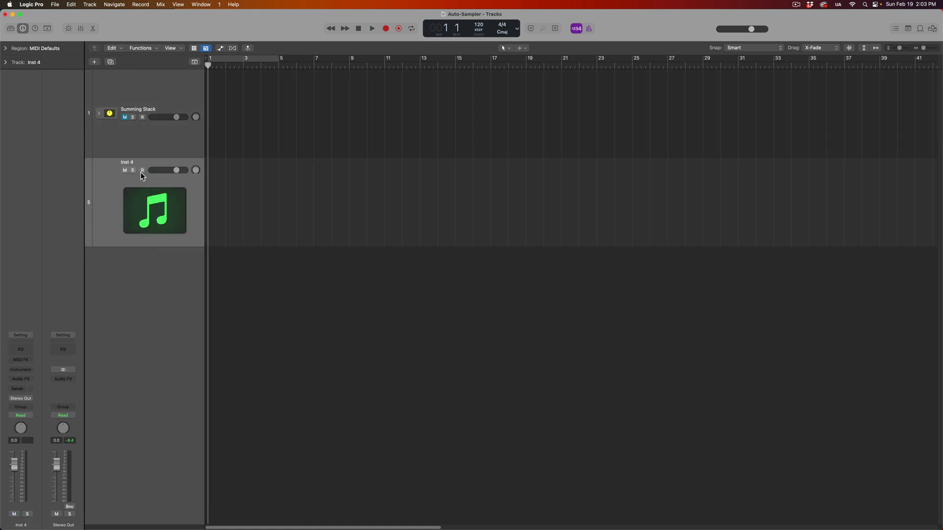
click(25, 367)
scroll(54, 451, down, 5)
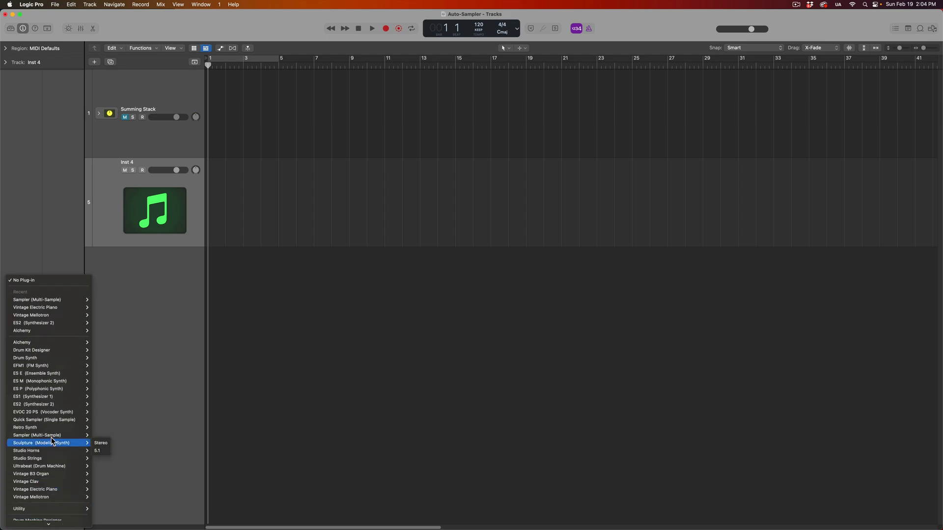
mouse_move(54, 436)
click(104, 443)
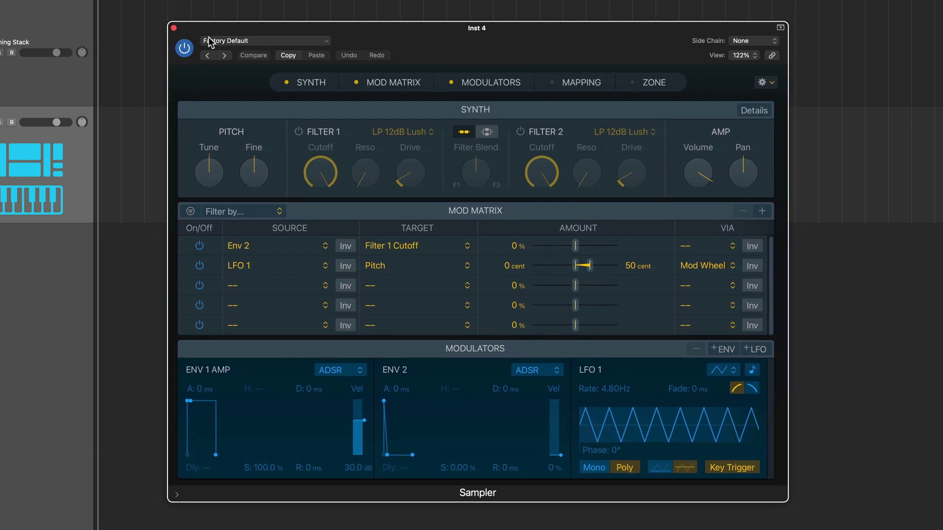
Step: Load the Crystal Choir preset from the Sampler's Auto Sampled settings
click(253, 40)
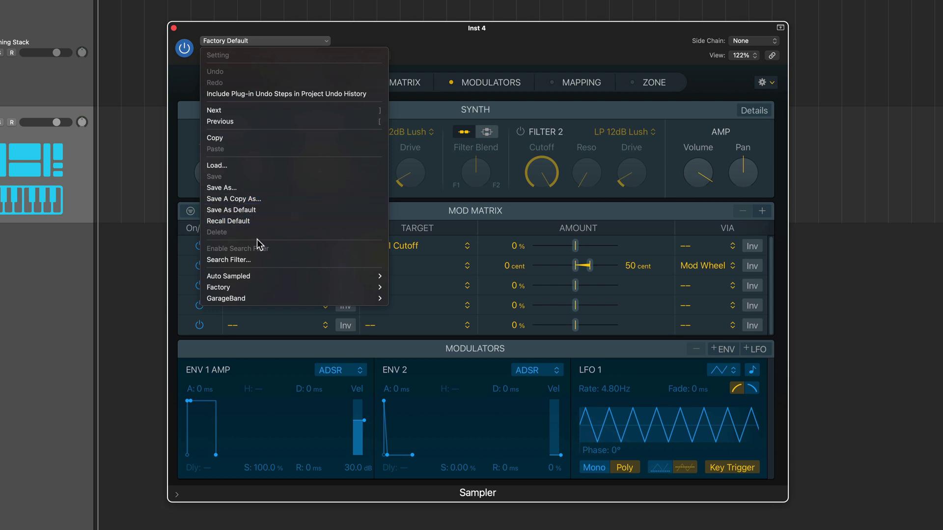
mouse_move(253, 277)
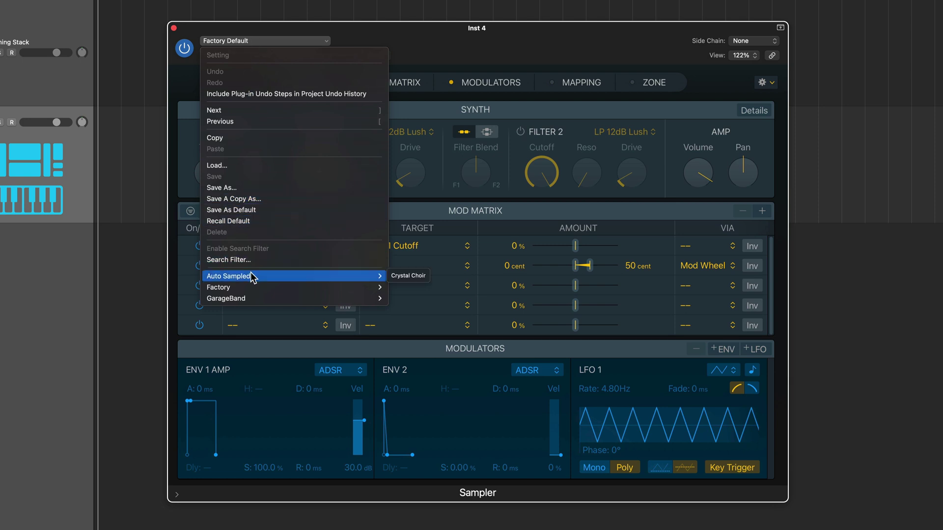
click(403, 276)
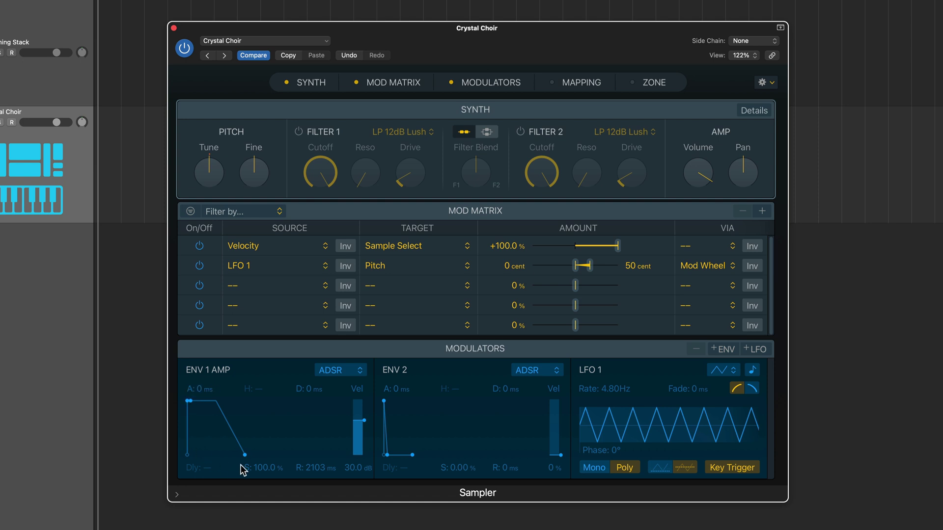
Step: Shape the ENV 1 amp envelope to a 204 ms attack and a release of about 923 ms
mouse_move(248, 456)
mouse_down()
mouse_move(319, 464)
mouse_move(234, 467)
mouse_up()
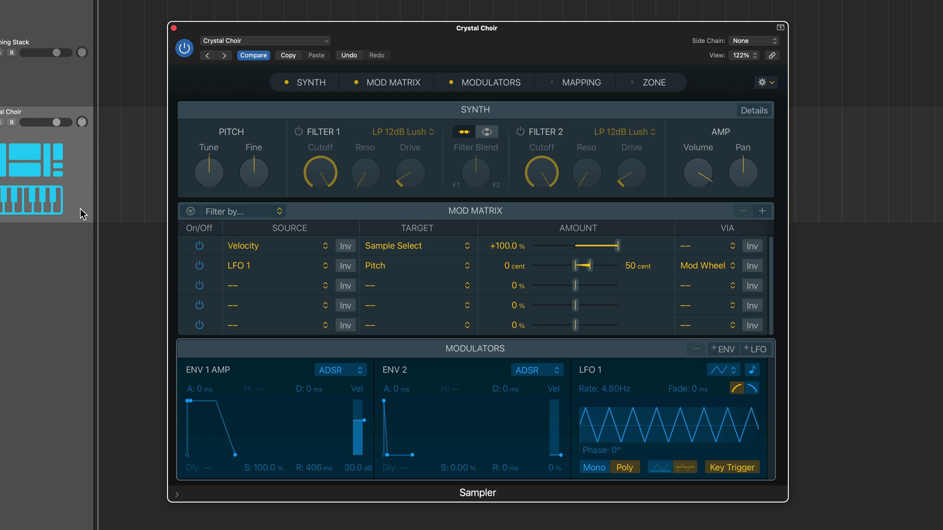
click(22, 157)
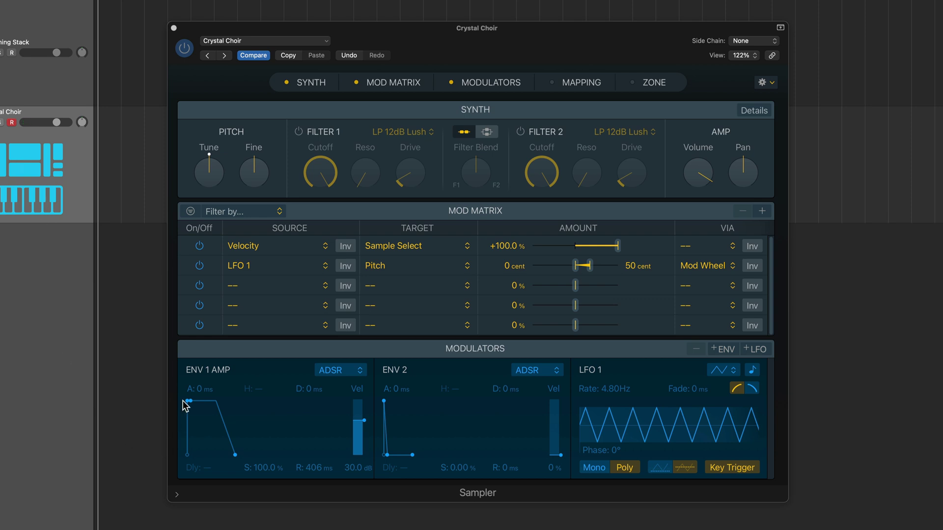
drag(188, 401, 203, 408)
drag(253, 456, 261, 461)
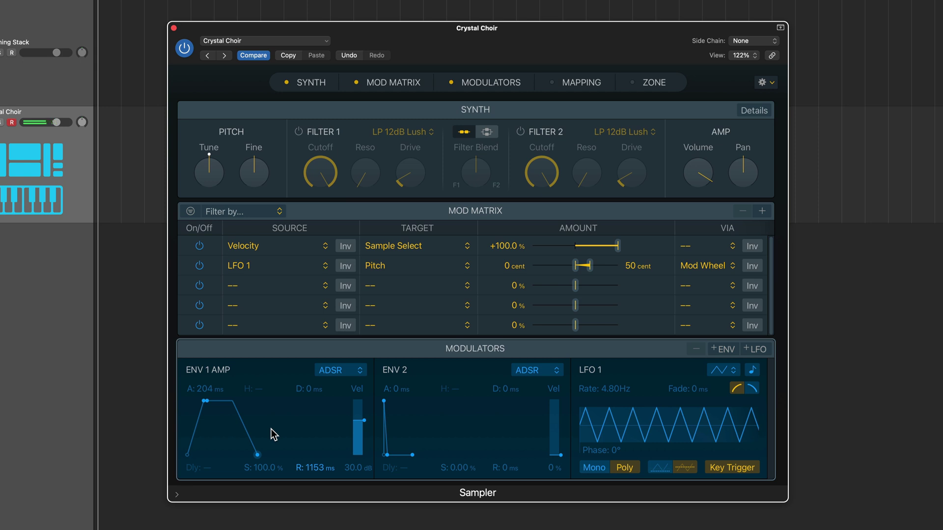
drag(257, 455, 252, 459)
Step: Show the Mapping key-zone panel and the Zone waveform editor
click(579, 82)
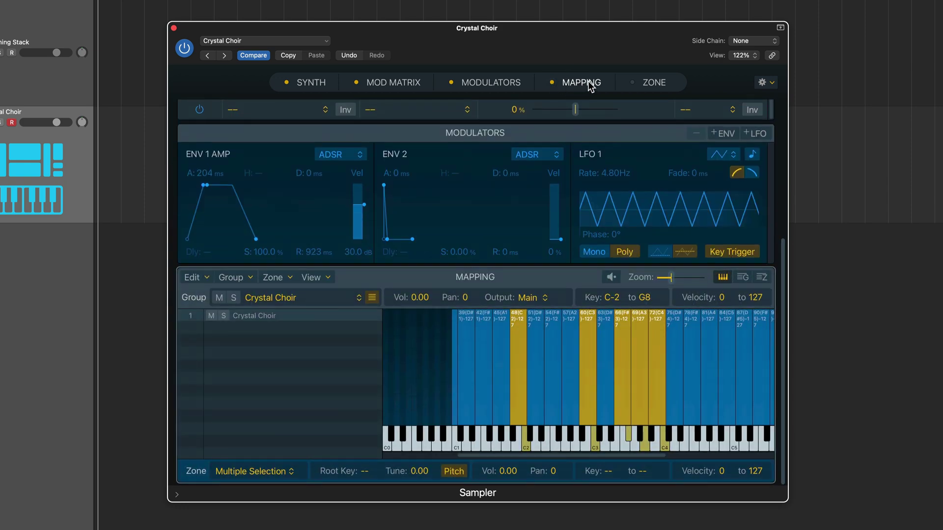
click(660, 86)
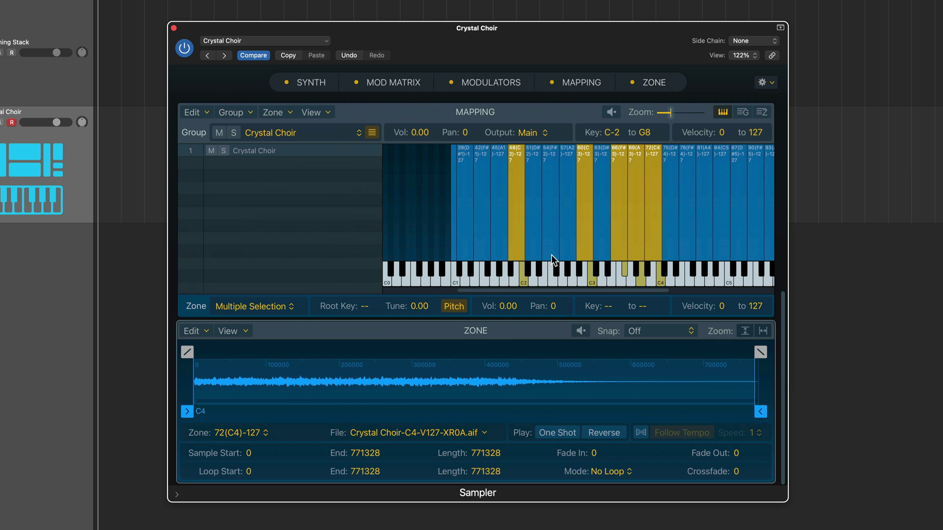
drag(543, 290, 573, 292)
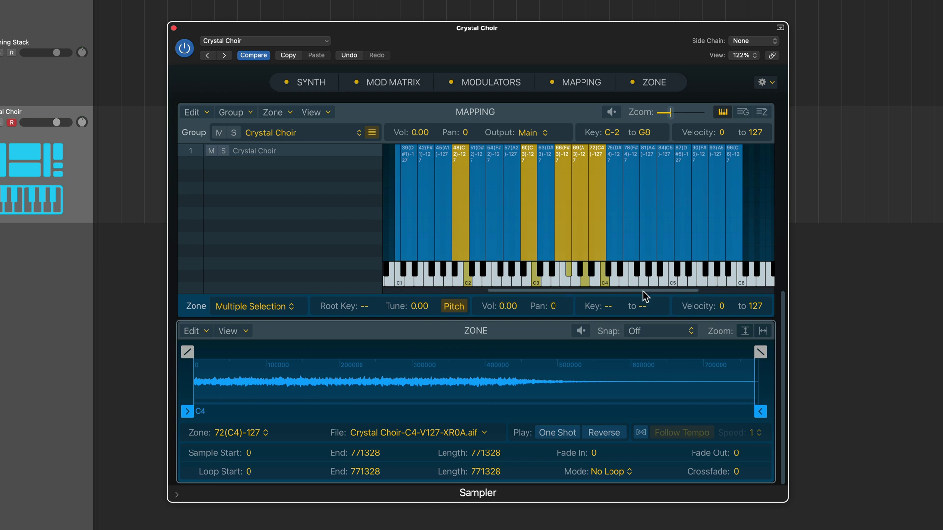
drag(643, 290, 559, 294)
Step: Extend the C1 zone's left edge down to C-2 and the C6 zone's right edge up to G8
click(549, 237)
drag(552, 236, 345, 231)
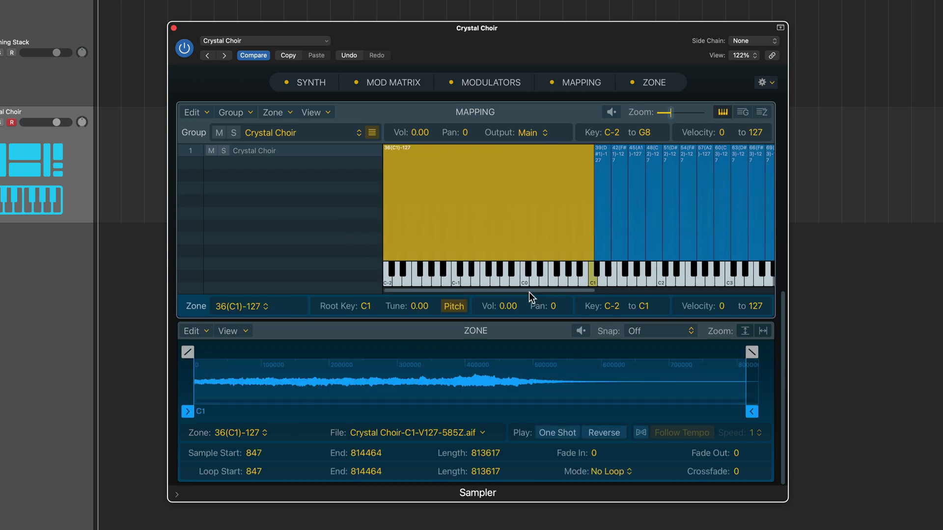
drag(529, 292, 720, 300)
click(667, 202)
drag(599, 201, 798, 215)
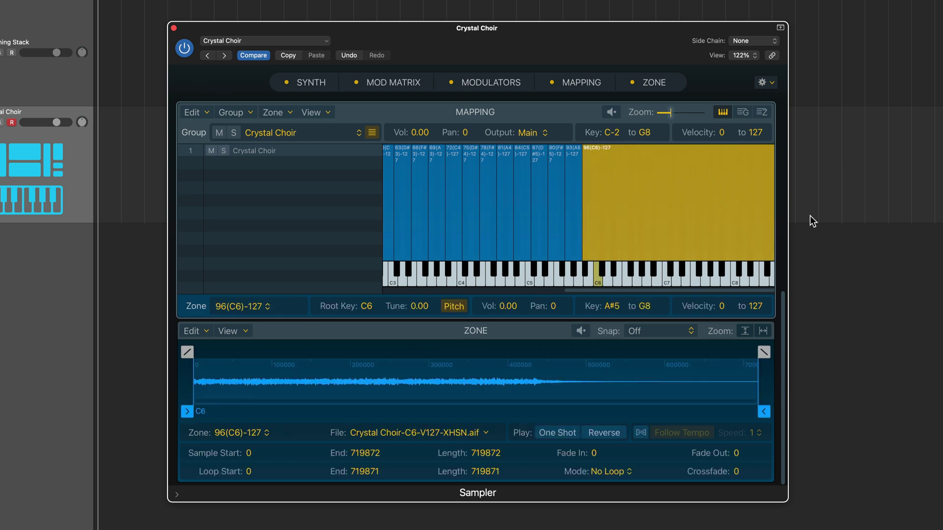
drag(673, 288, 582, 291)
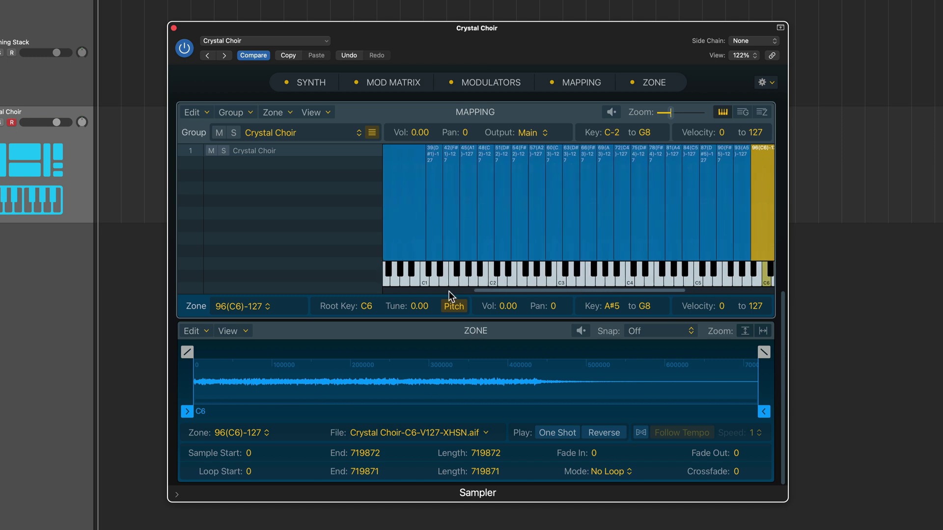
drag(508, 291, 520, 291)
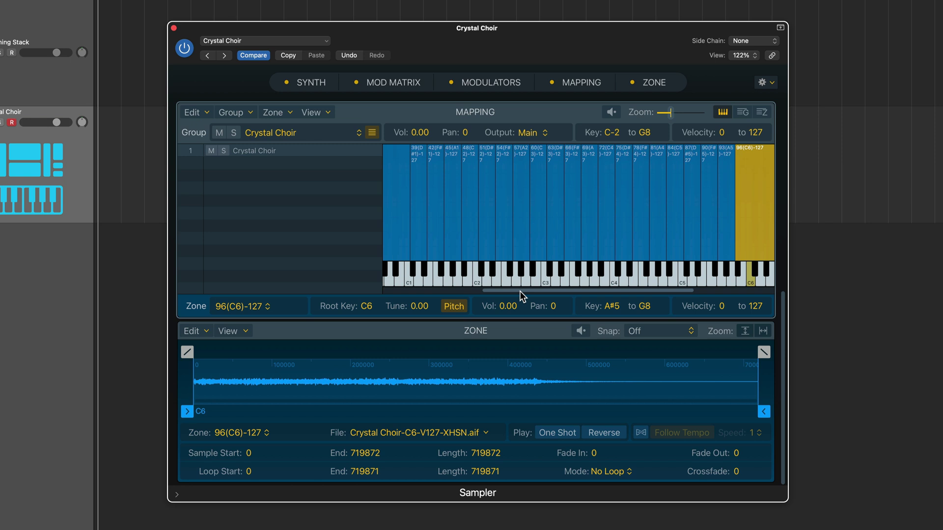
Step: Audition the A2 zone and set its loop mode to Forward
click(528, 244)
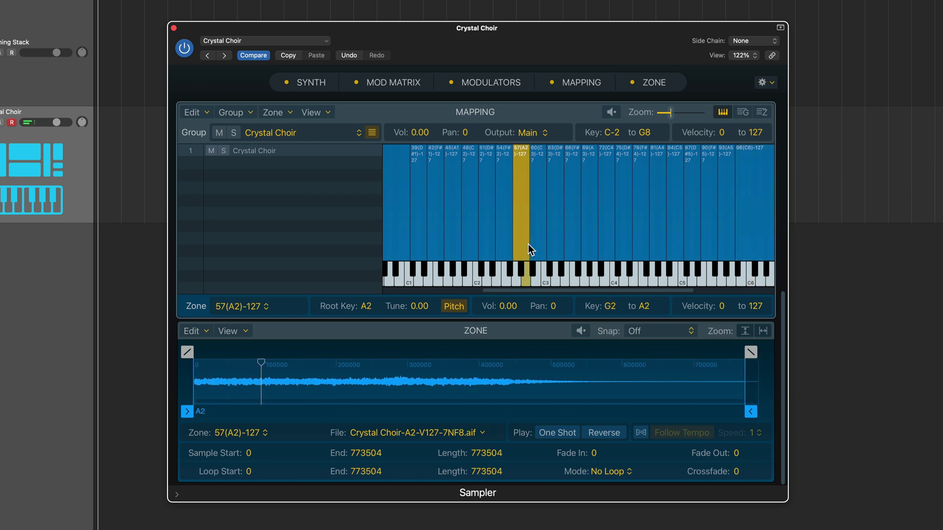
click(528, 244)
click(606, 473)
click(611, 485)
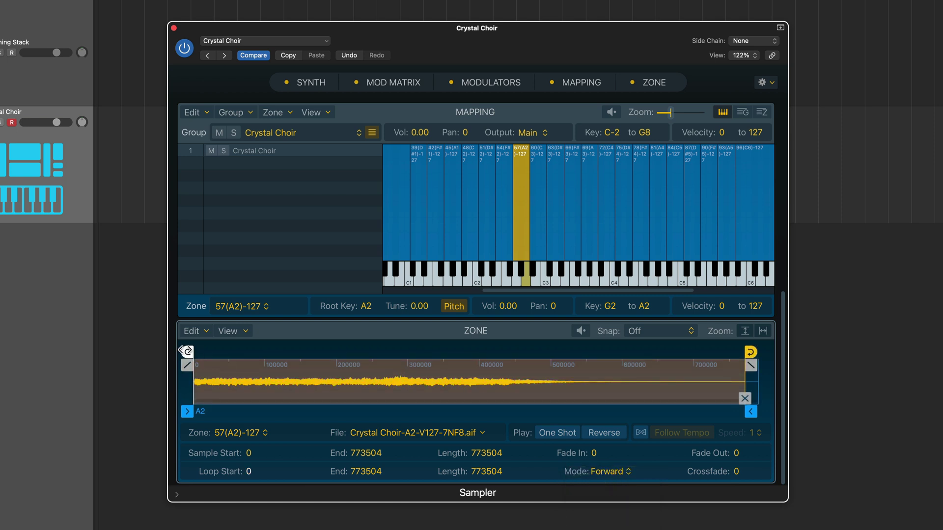
Step: Place the A2 loop from 168150 to 413656 with a 59323-sample crossfade
drag(194, 364, 305, 363)
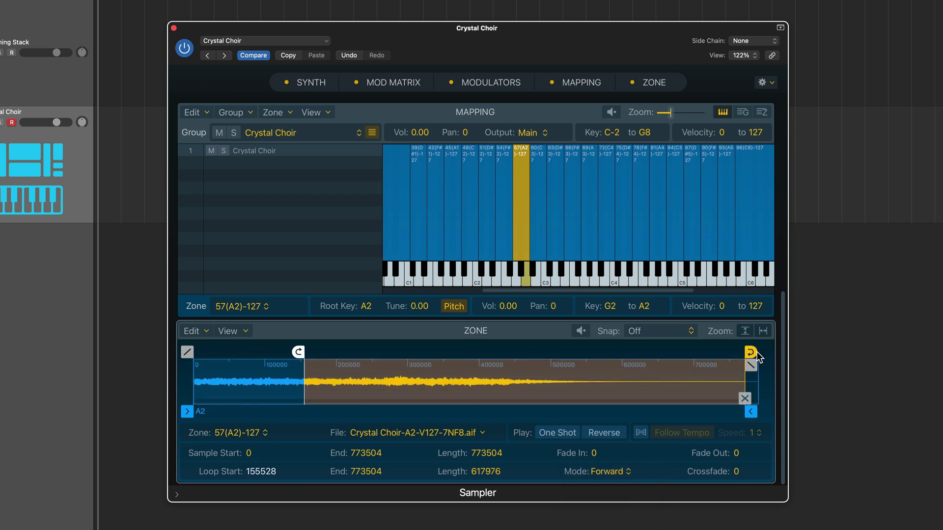
drag(750, 352, 472, 361)
mouse_move(363, 378)
mouse_down()
mouse_move(344, 376)
mouse_move(375, 380)
mouse_move(352, 391)
mouse_up()
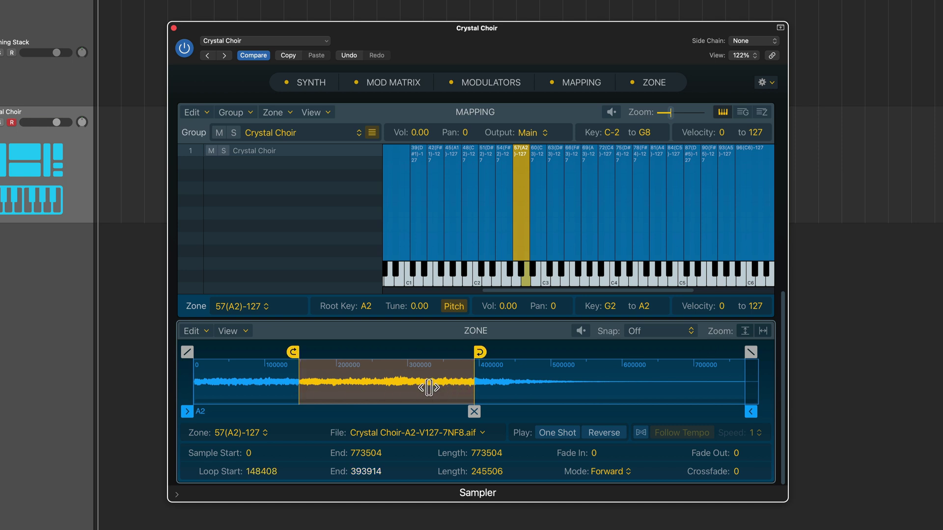
drag(402, 388, 415, 385)
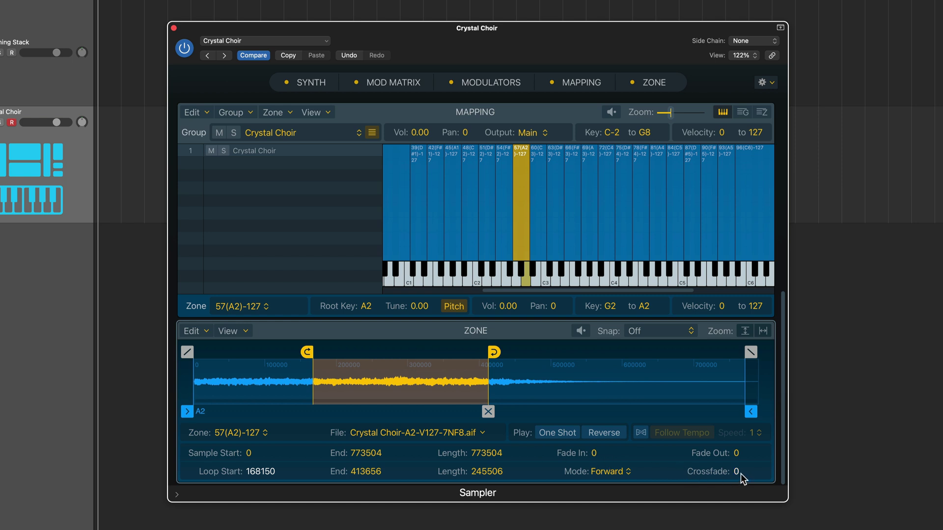
drag(739, 473, 740, 449)
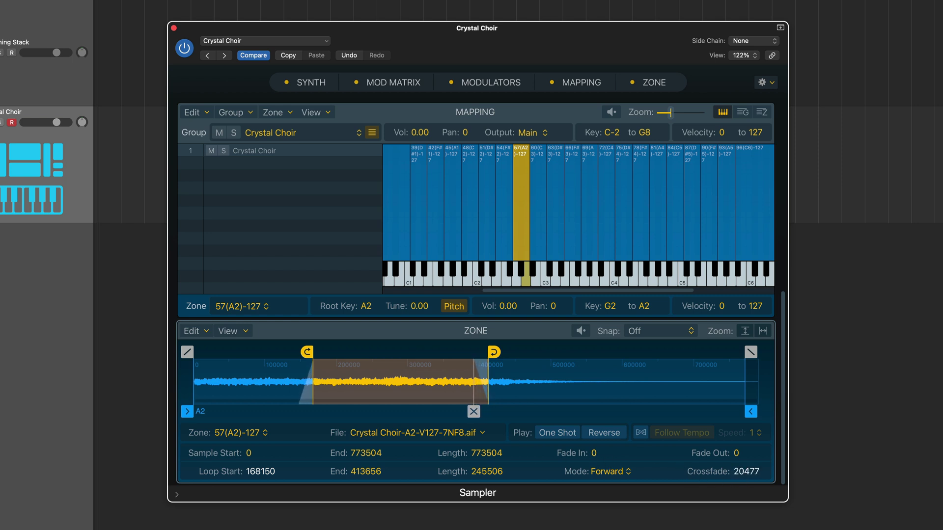
drag(472, 411, 446, 412)
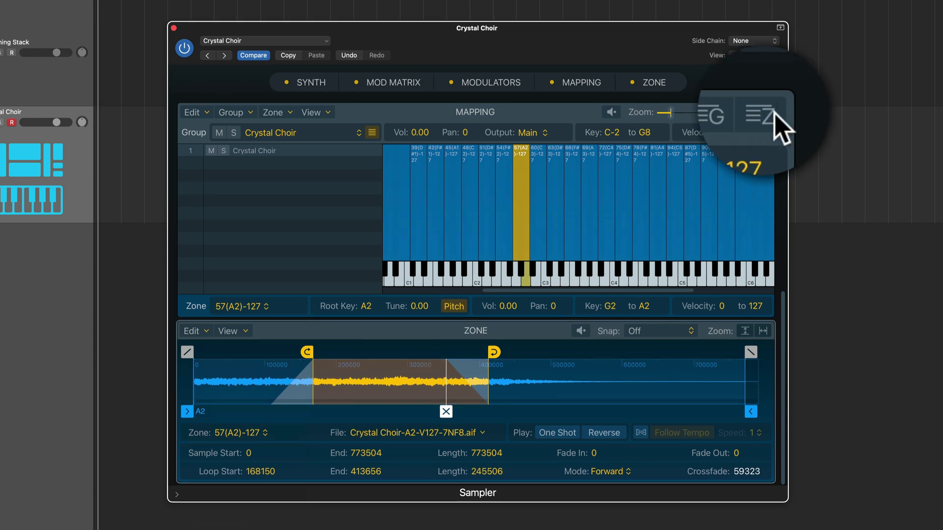
Step: Show the zones as a list, scrolled right to the Loop On, Start, End, XFade and Eq. Pwr columns
click(762, 118)
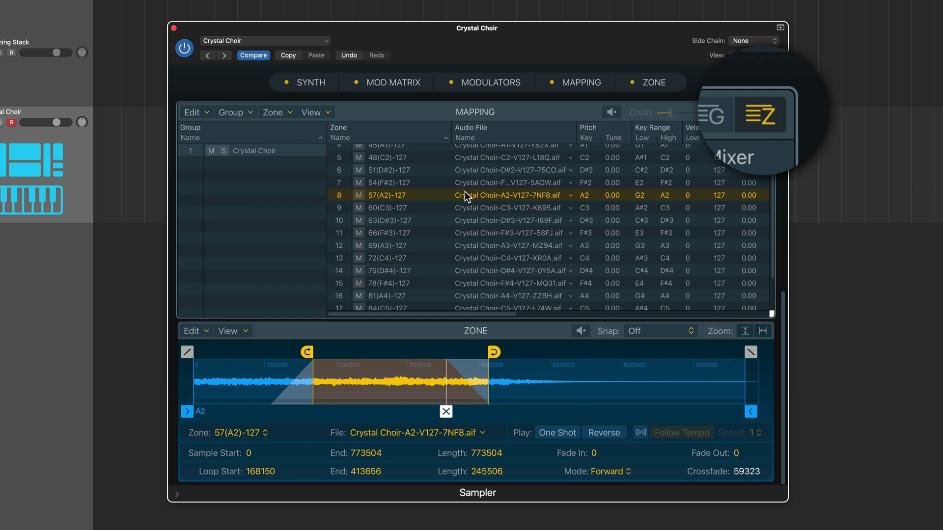
scroll(464, 192, up, 3)
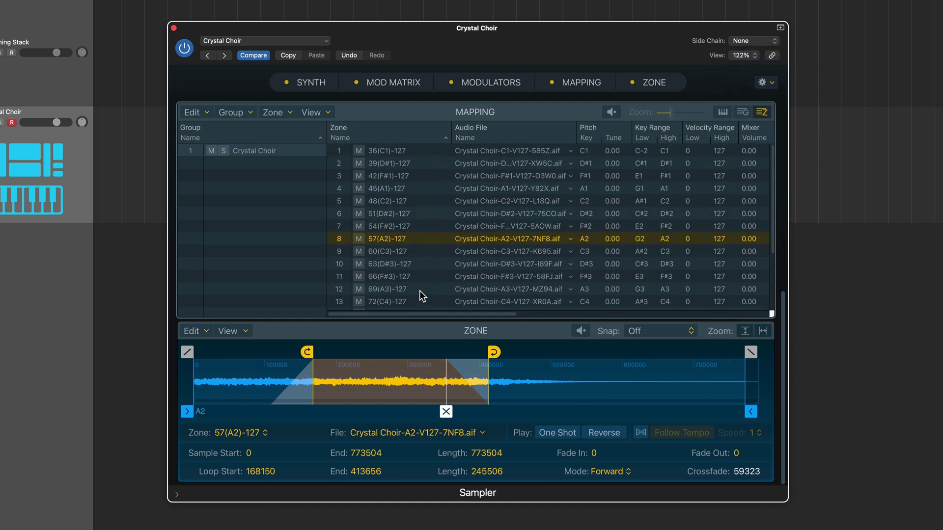
click(722, 112)
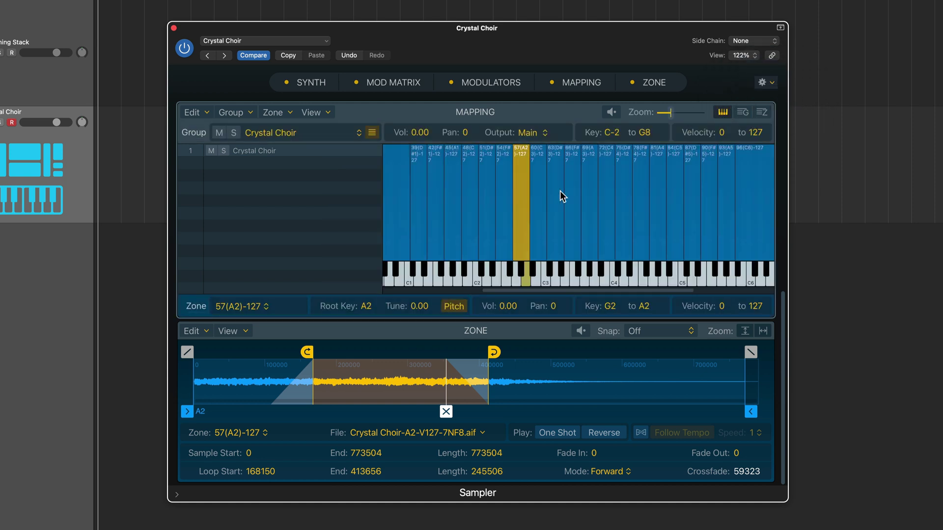
click(762, 112)
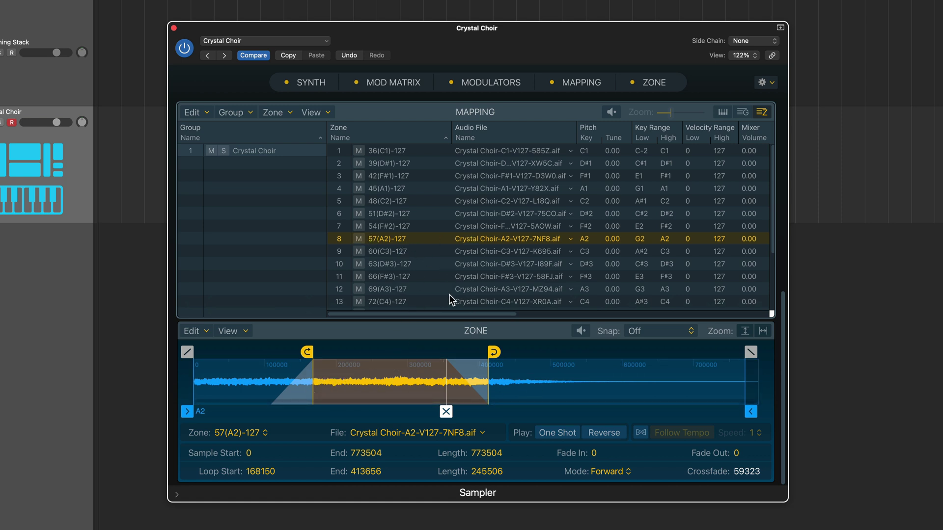
drag(446, 311, 688, 326)
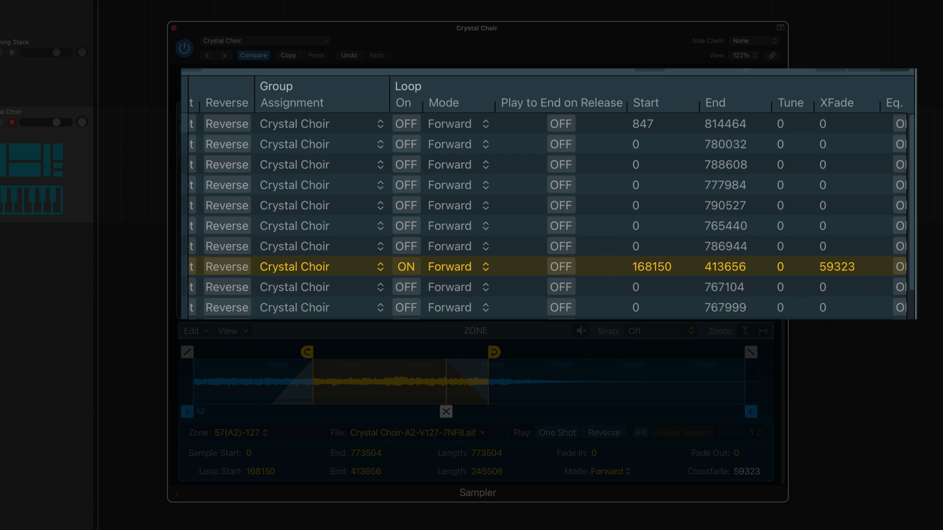
scroll(805, 318, right, 2)
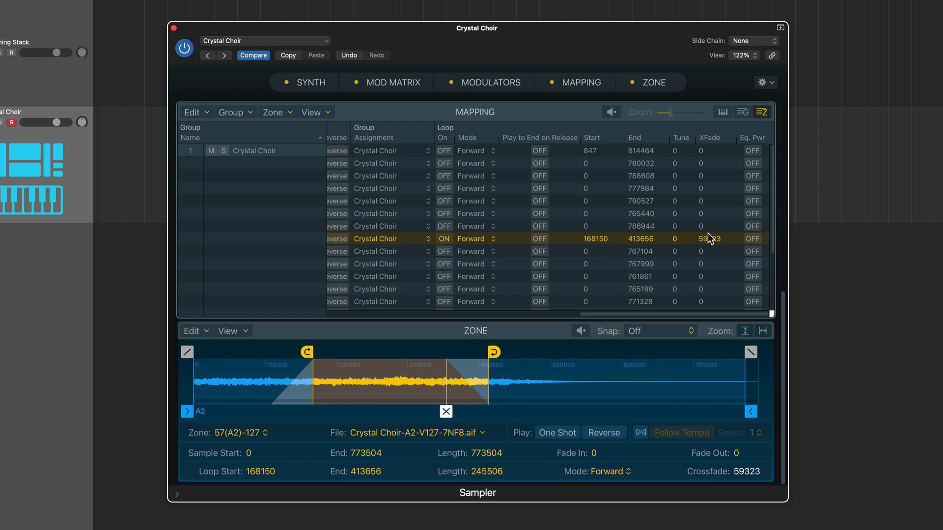
Step: Select every zone in the list and turn looping on for all of them
click(605, 251)
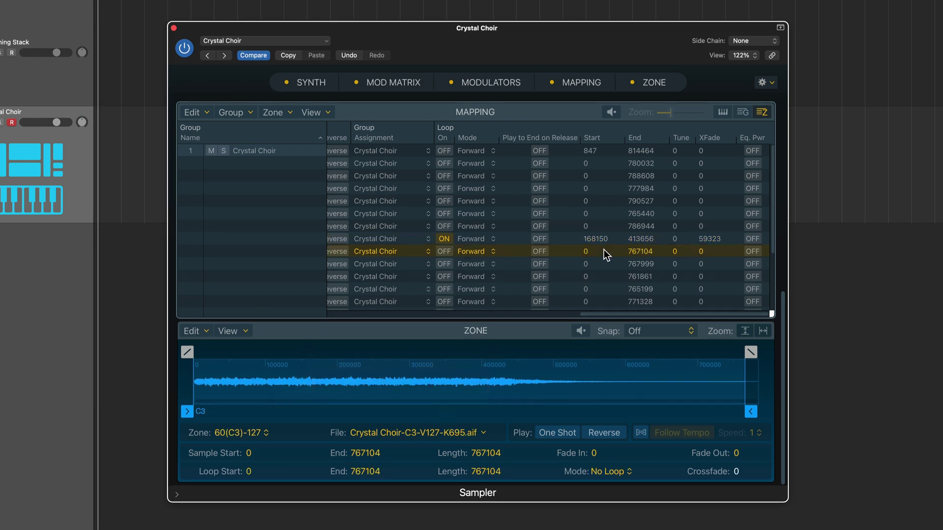
key(super+a)
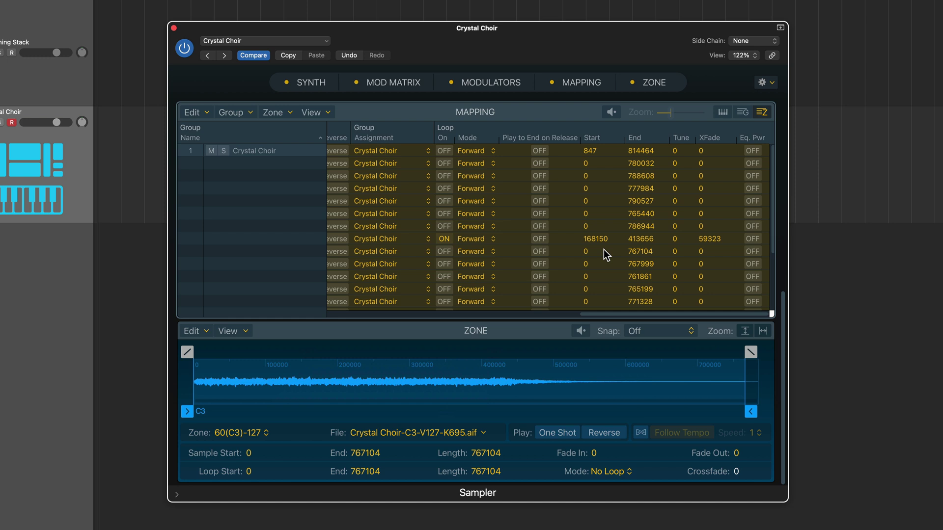
click(450, 152)
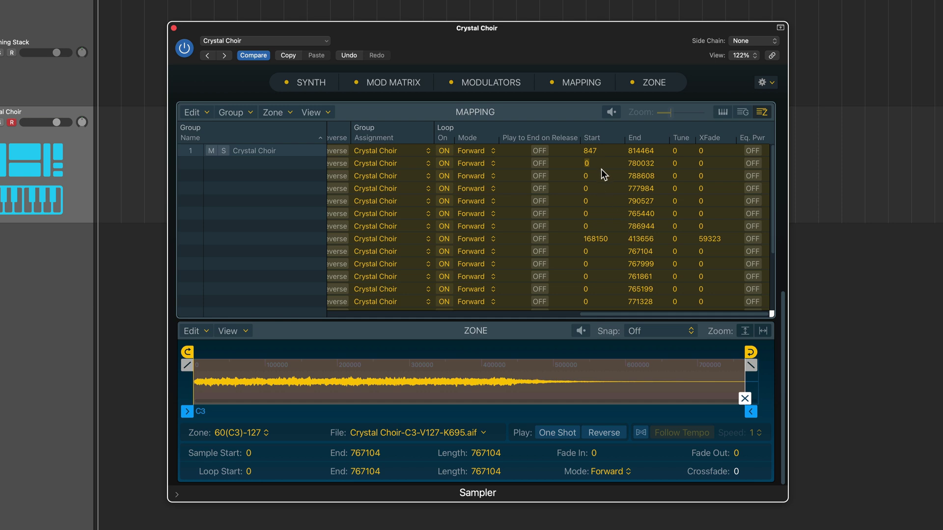
Step: Give all zones loop start 168150, loop end 413656 and crossfade 59323
text(168150)
key(Return)
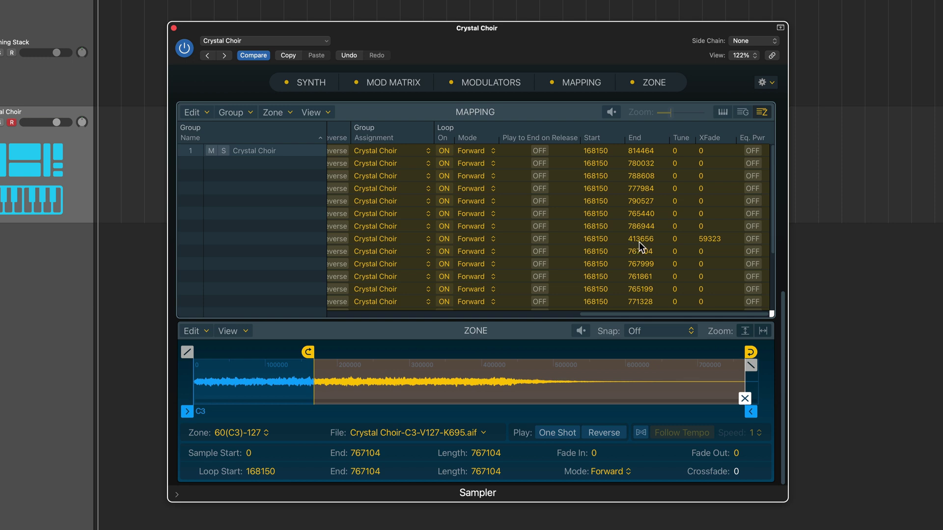
double_click(646, 150)
text(413656)
key(Return)
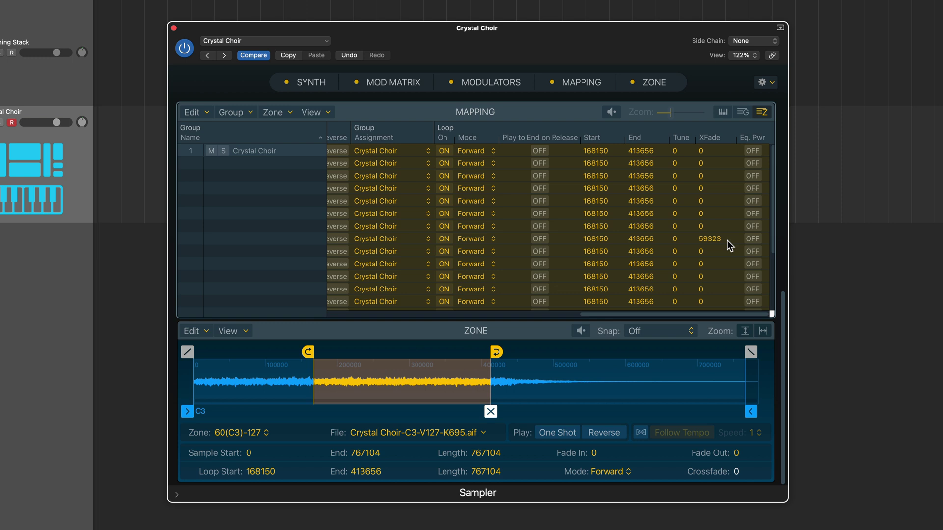
text(59323)
key(Return)
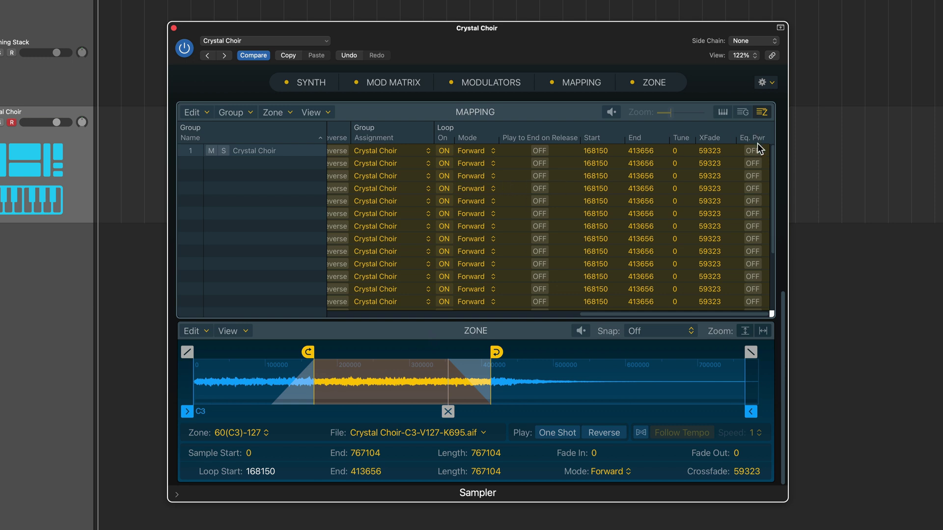
Step: Turn Eq. Pwr on so every selected zone's crossfade is equal power
click(752, 151)
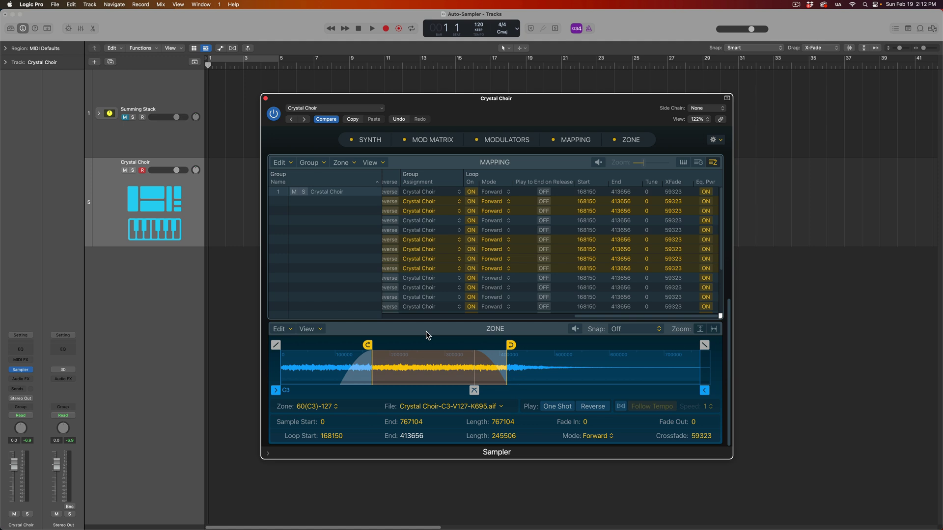
Step: Return to the Synth page and save the Crystal Choir patch from the preset settings menu
click(376, 141)
click(346, 109)
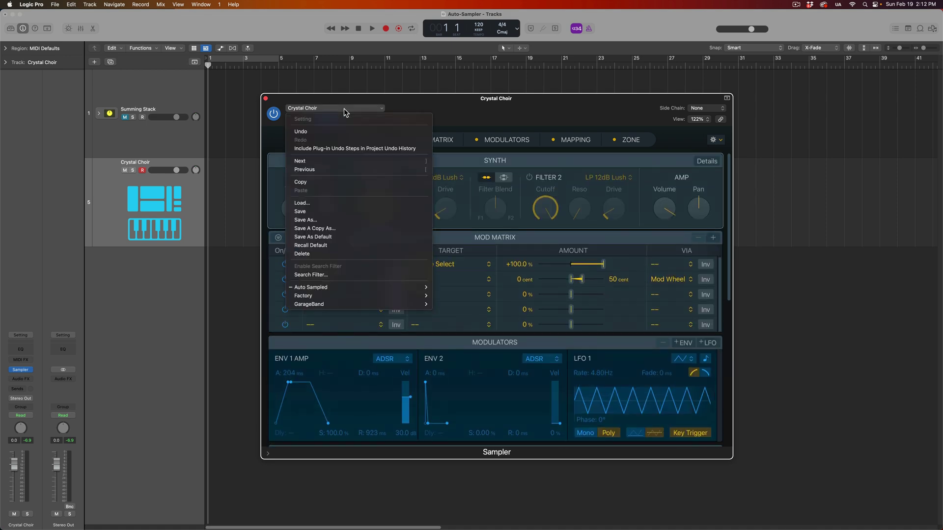
click(339, 213)
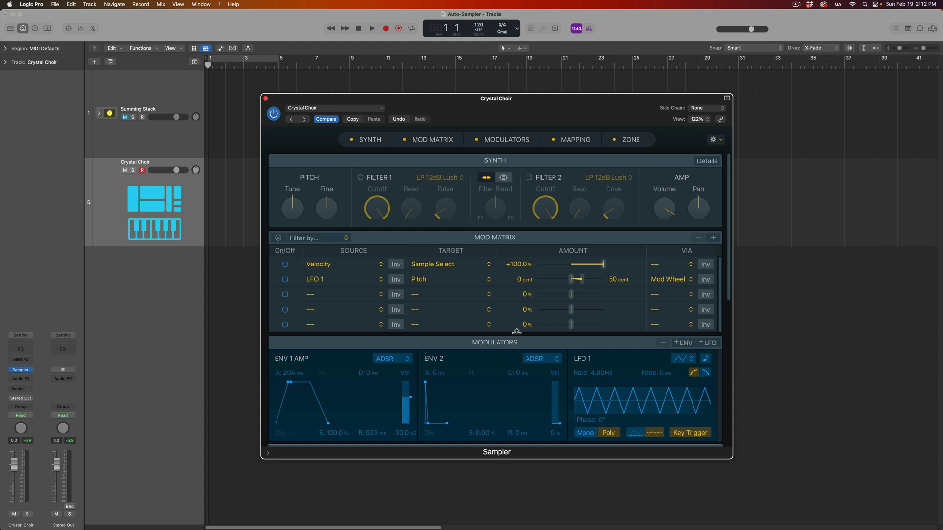
Step: Close the Sampler, remove the track's instrument, and insert a fresh Sampler
click(265, 98)
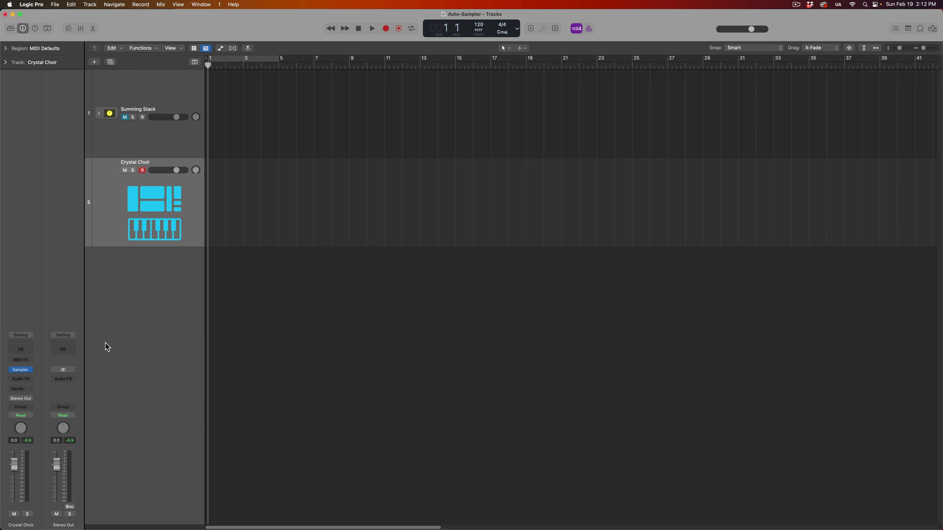
click(29, 370)
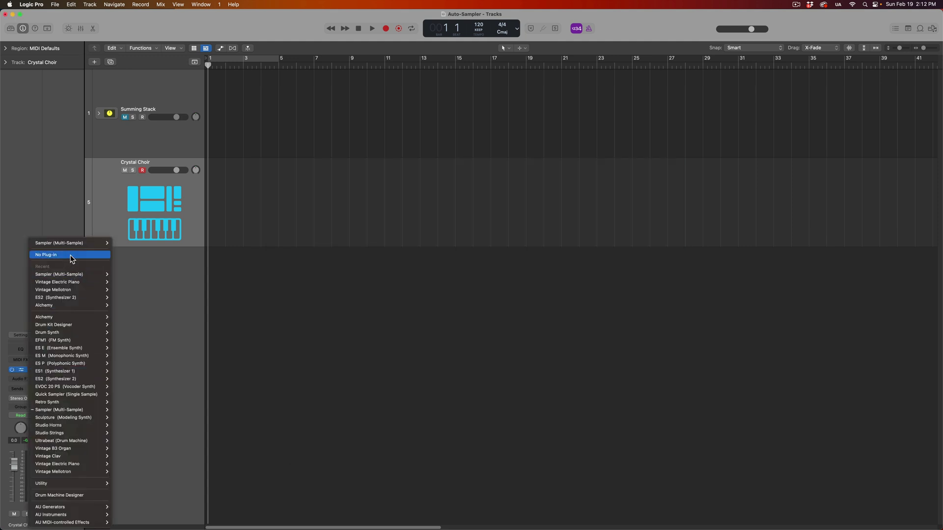
click(71, 255)
click(23, 369)
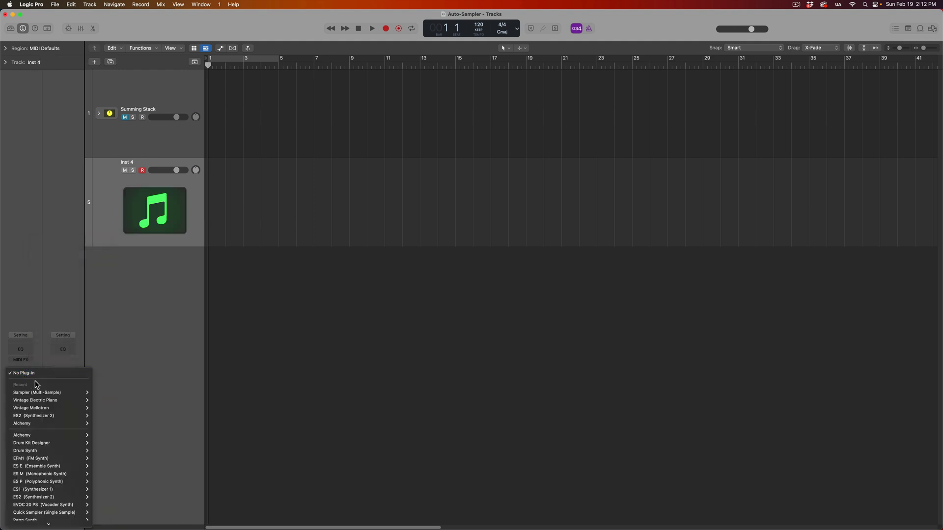
key(Escape)
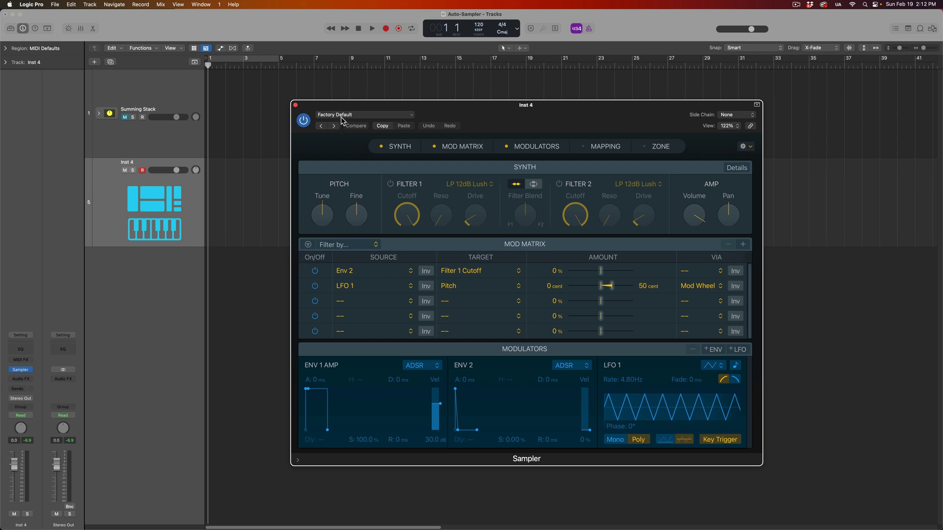
Step: Load the Auto Sampled > Crystal Choir preset into the new Sampler
click(342, 118)
mouse_move(415, 294)
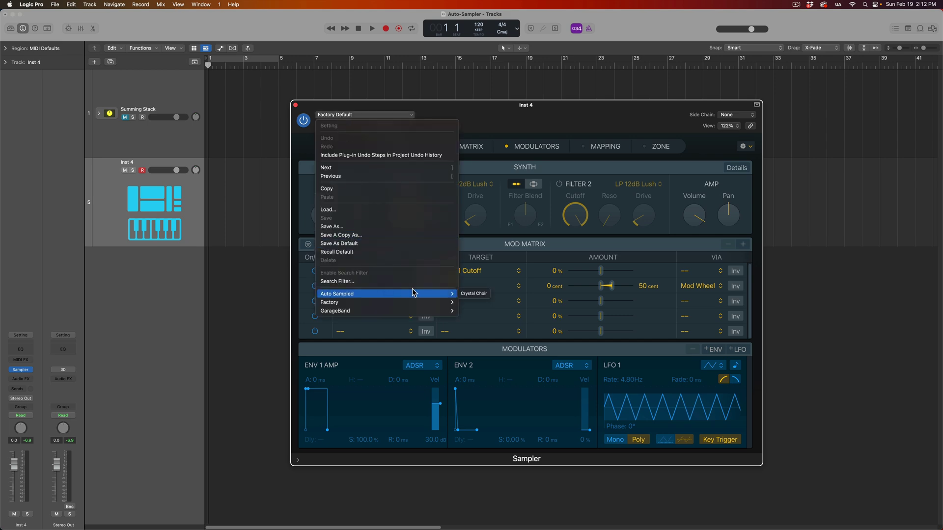
click(467, 294)
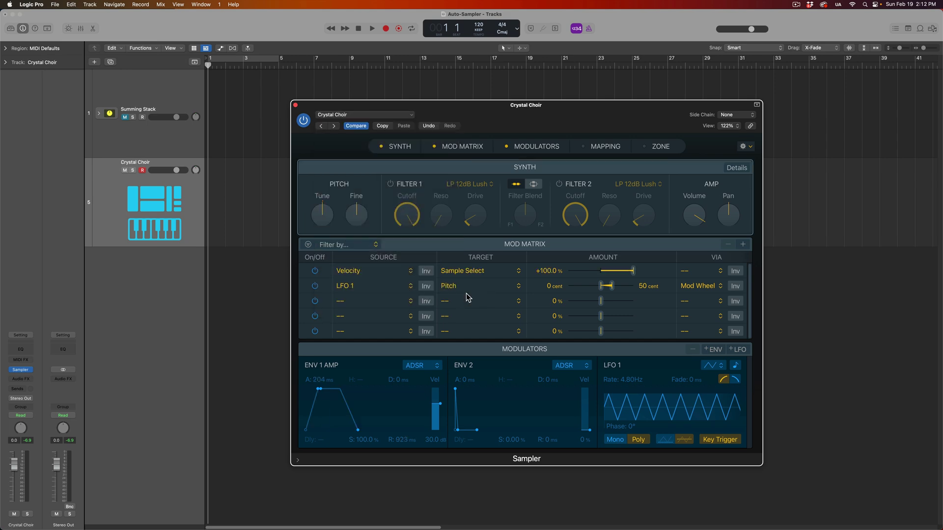
click(659, 147)
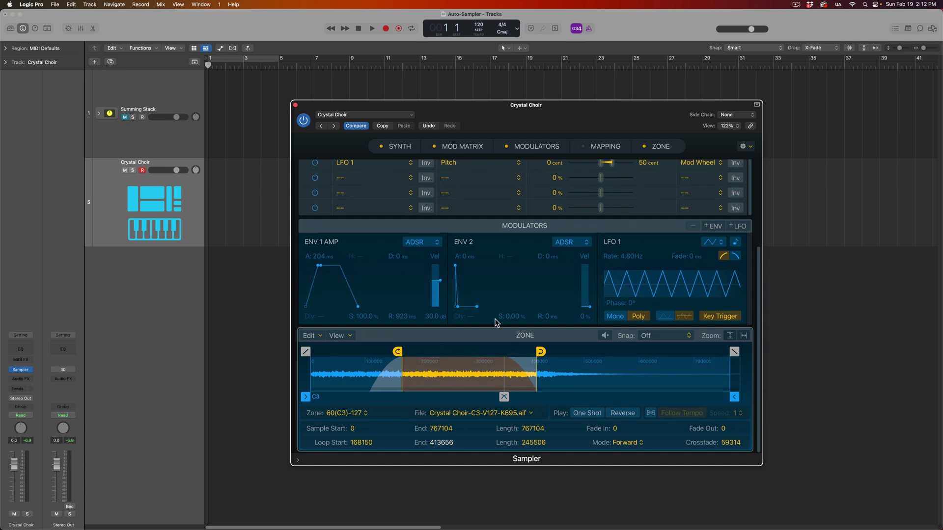
click(400, 147)
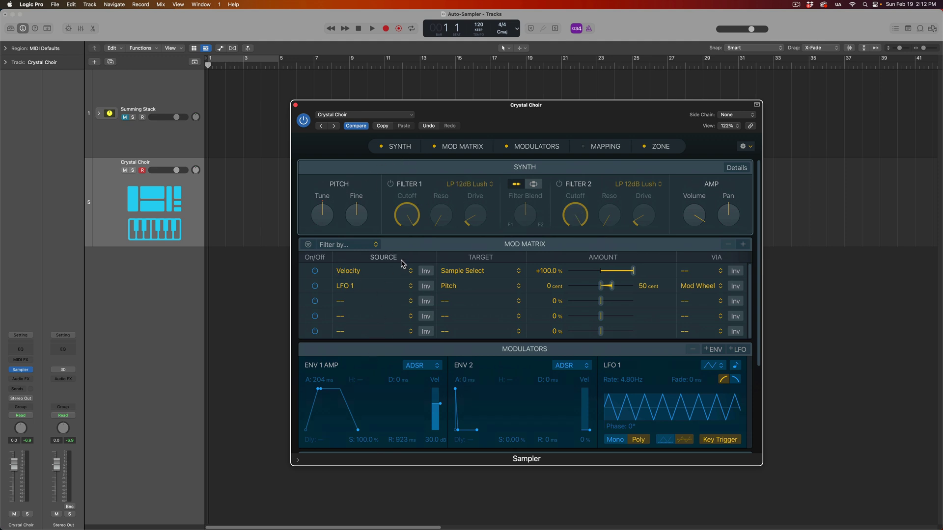
scroll(659, 360, down, 2)
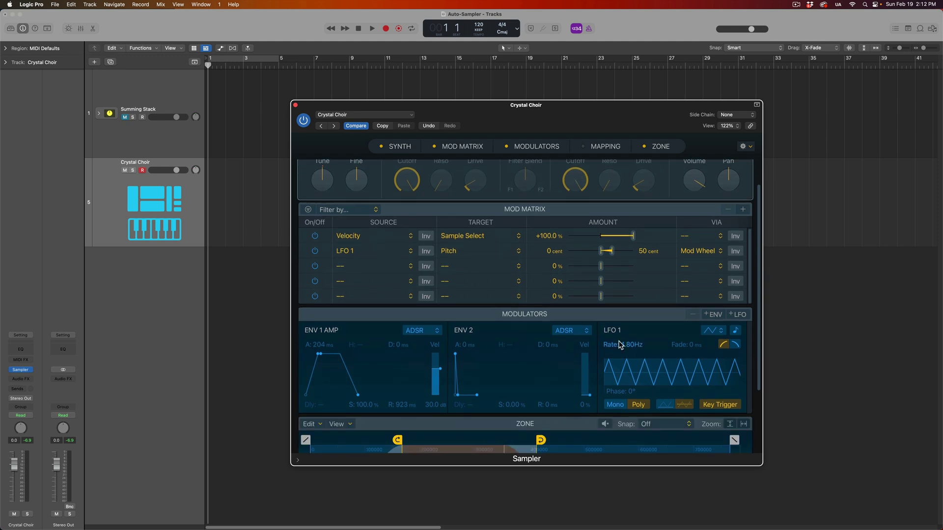
scroll(499, 303, up, 2)
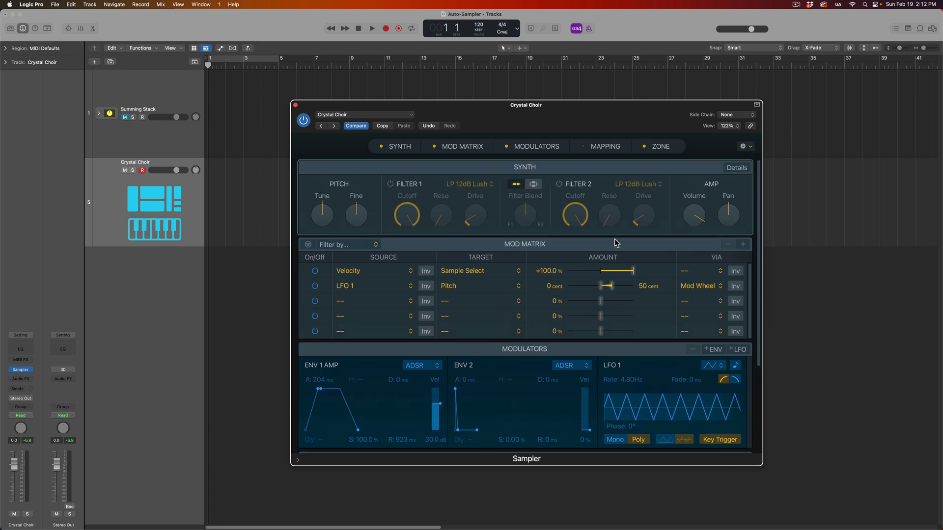